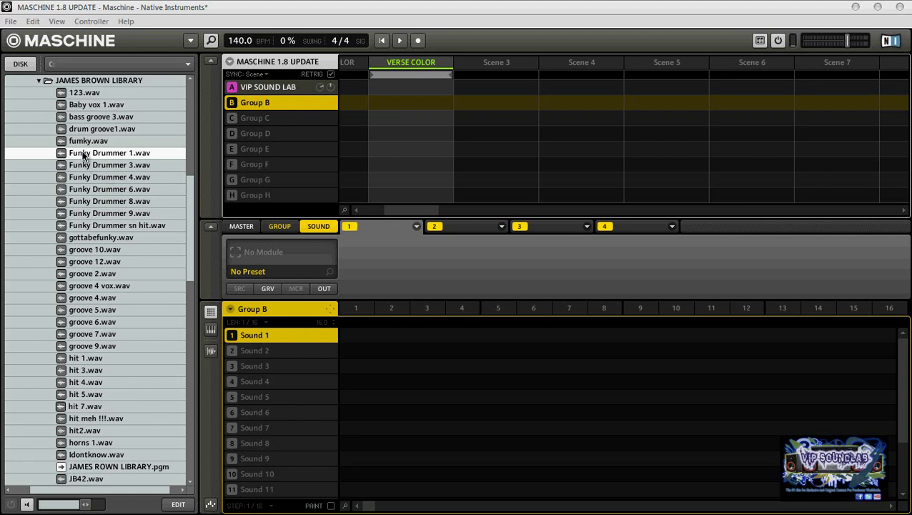
- Load Funky Drummer 1.wav onto Sound 1 of Group B and show its waveform in an enlarged sample editor
left_click_drag(84, 154, 272, 337)
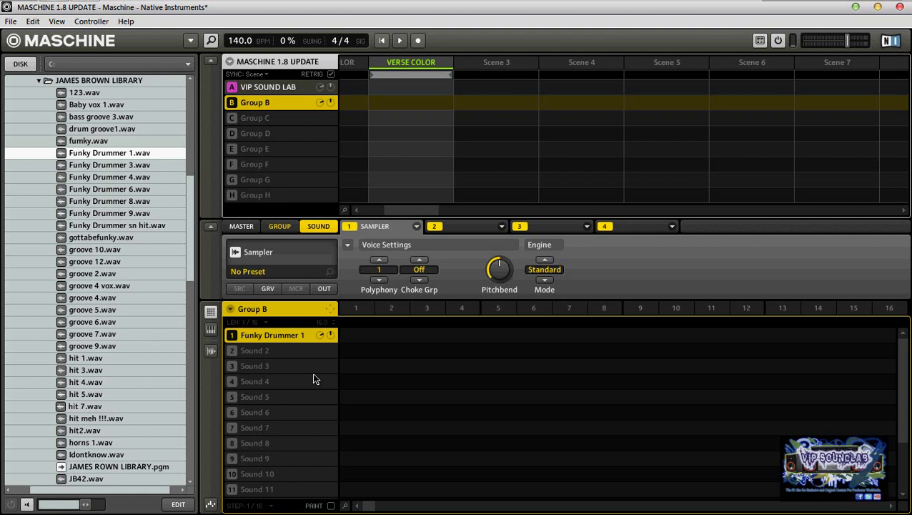
left_click(211, 351)
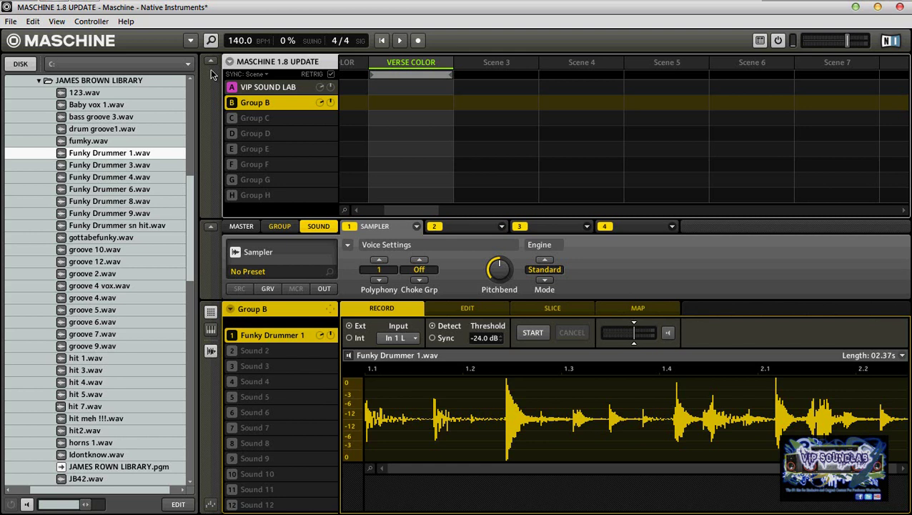
left_click(210, 63)
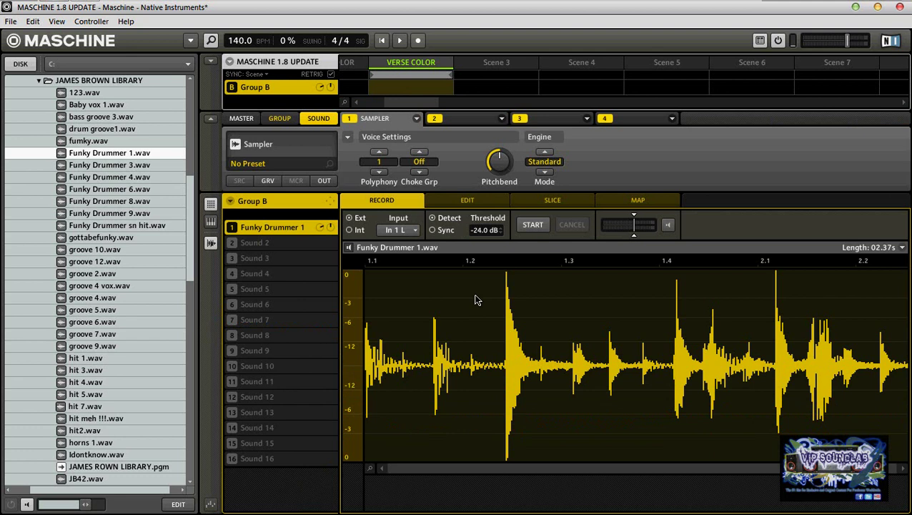
- Slice the Funky Drummer 1 sample in Split mode into 8 slices
key("space")
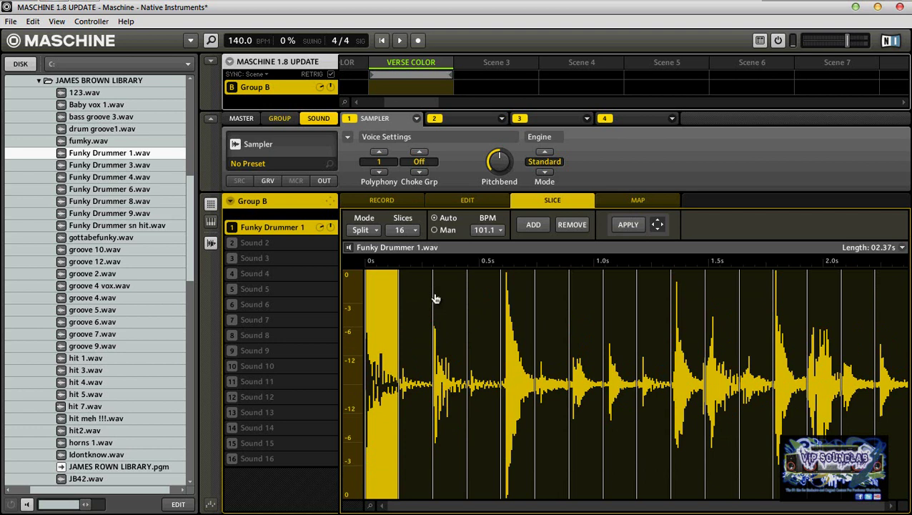
left_click(409, 232)
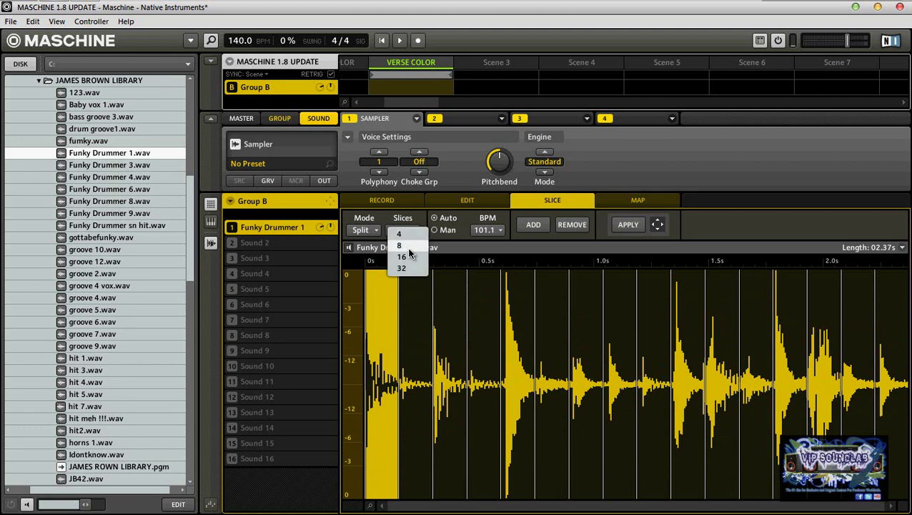
left_click(409, 246)
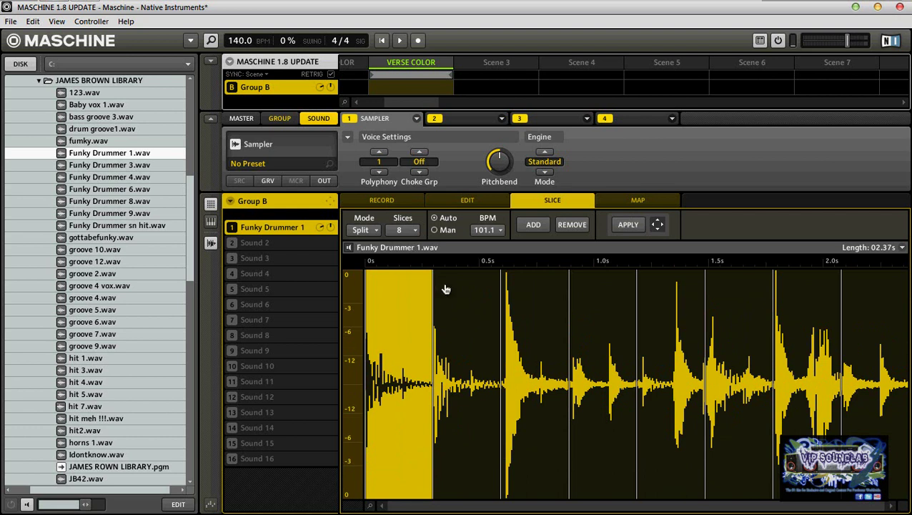
- Fine-tune the slice markers from the start of the third slice through the eighth to line up with the drum hits
left_click_drag(499, 302, 503, 304)
left_click(503, 304)
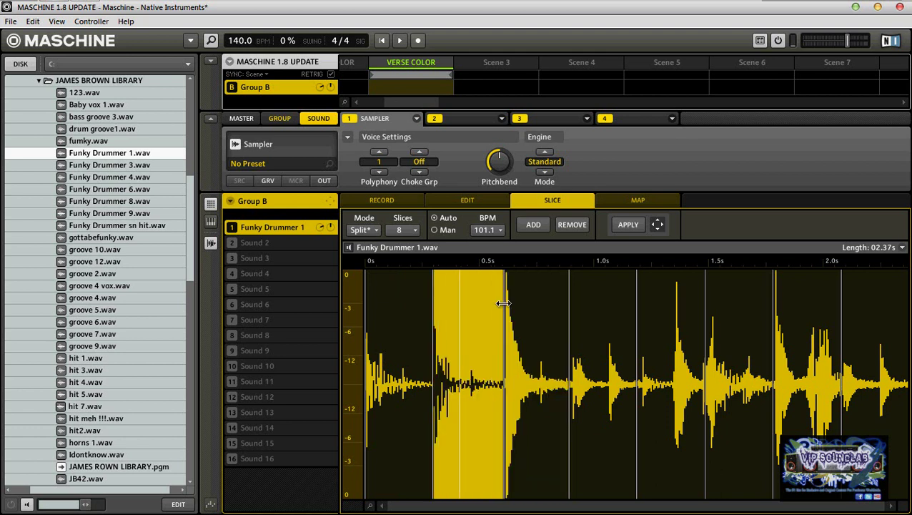
left_click(509, 304)
left_click(566, 309)
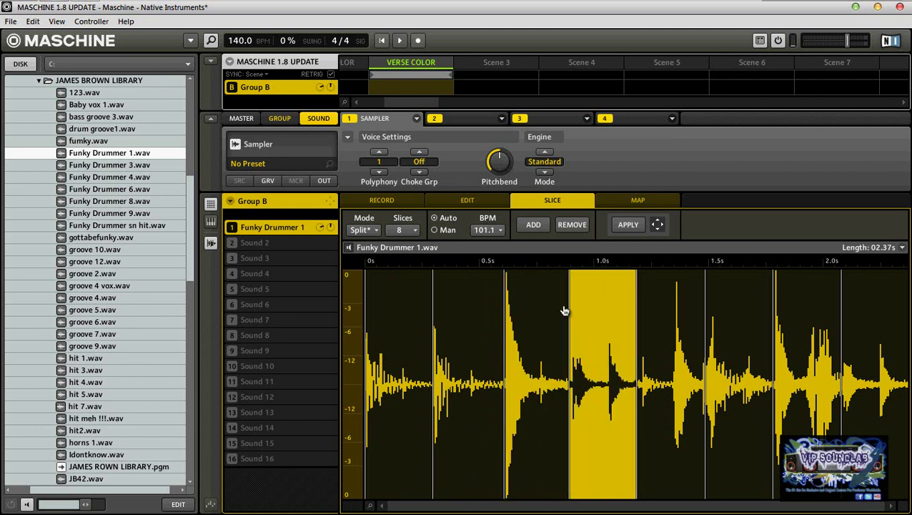
left_click_drag(570, 305, 570, 312)
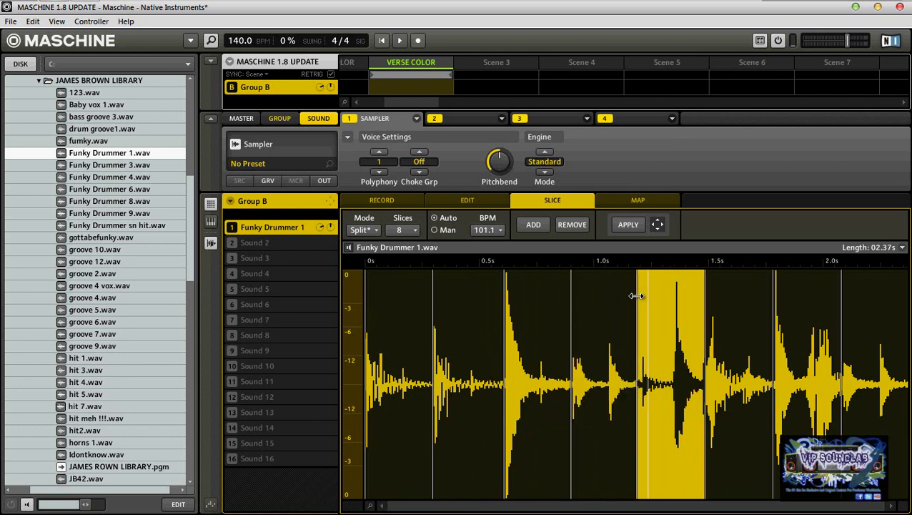
left_click_drag(638, 296, 640, 296)
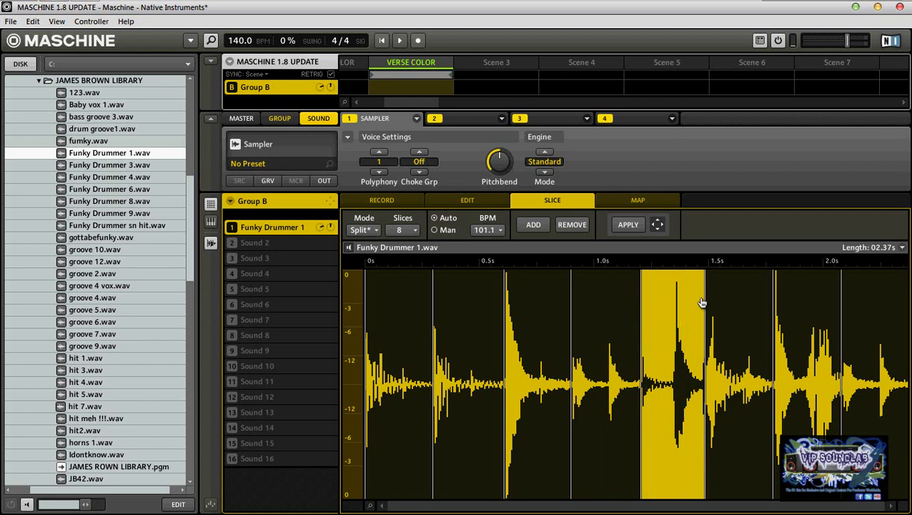
left_click_drag(704, 299, 701, 300)
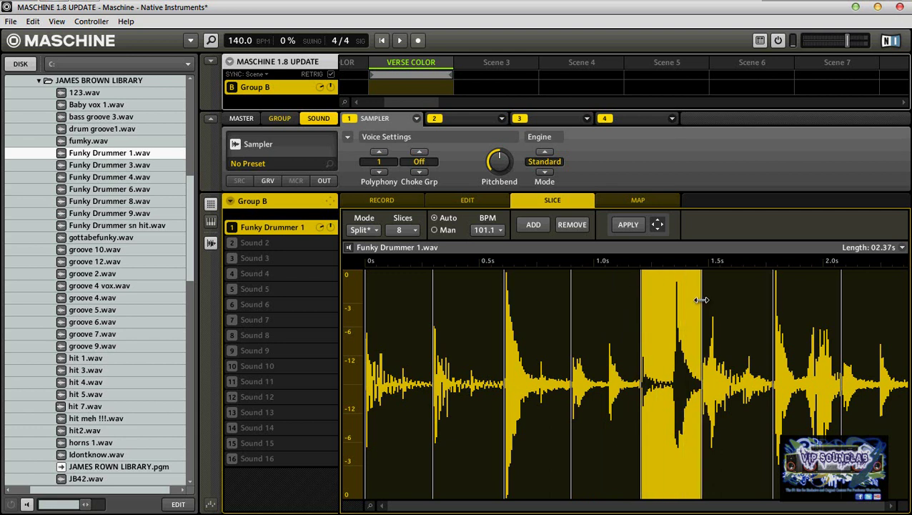
left_click(704, 300)
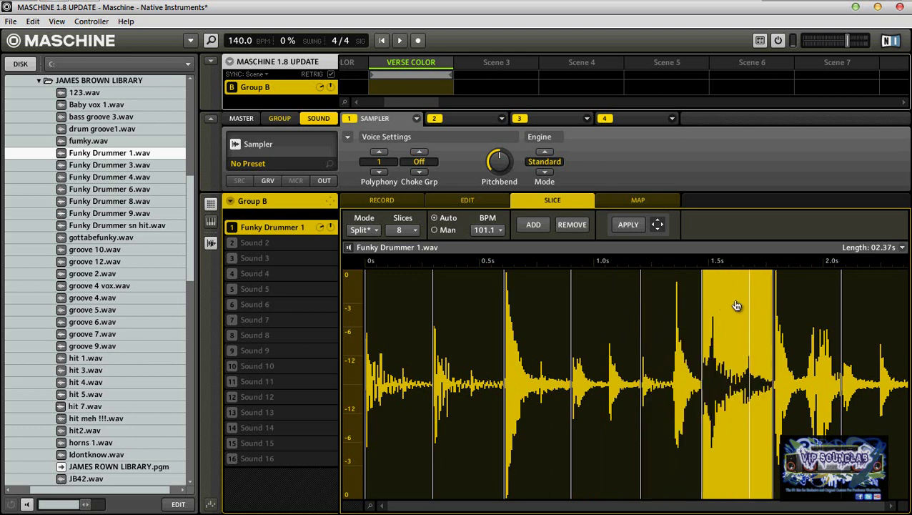
left_click(774, 301)
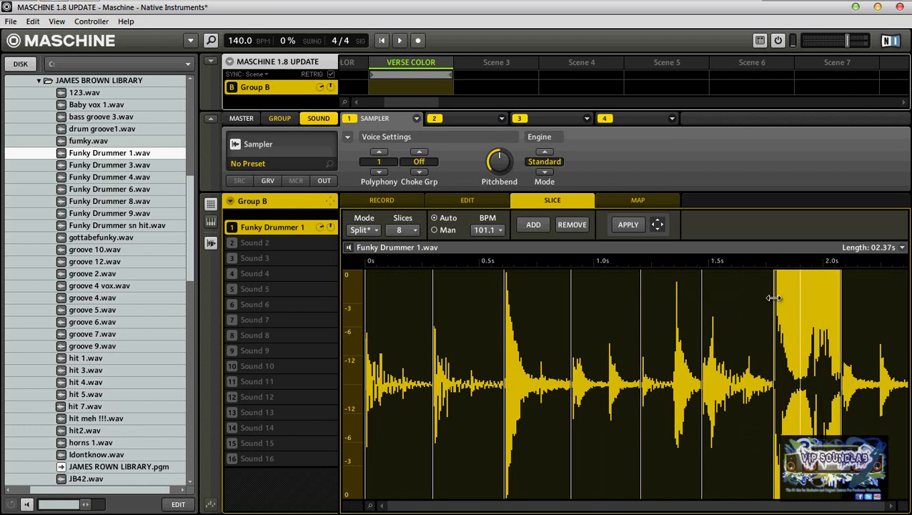
left_click_drag(773, 297, 776, 297)
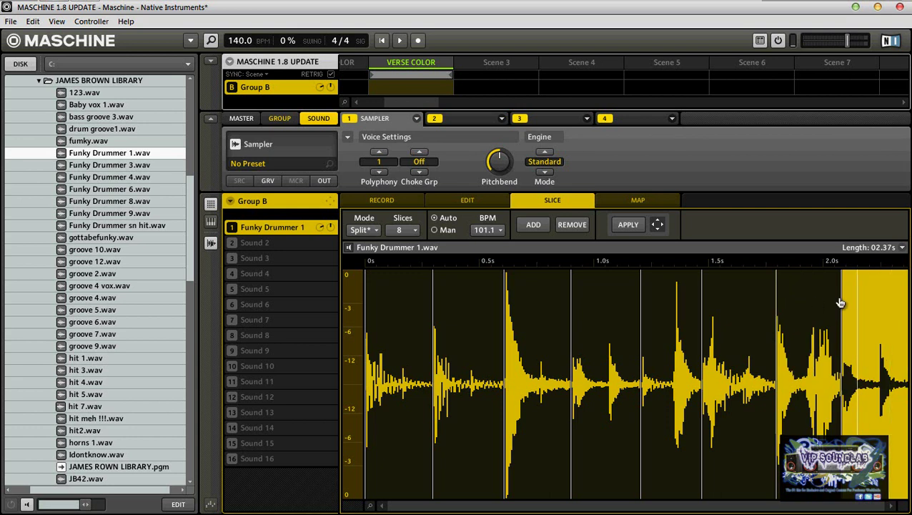
left_click_drag(839, 297, 841, 297)
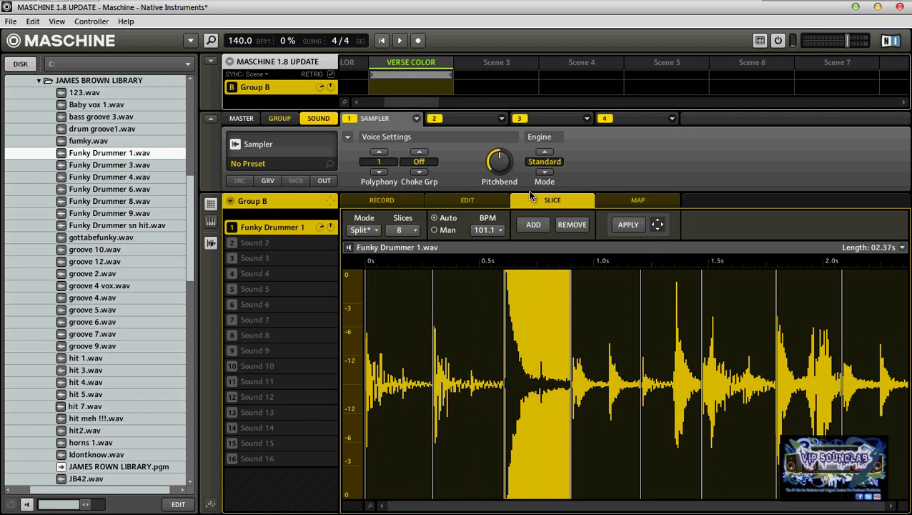
- Expand the arranger and apply the eight Funky Drummer 1 slices to the empty Group C
left_click(211, 61)
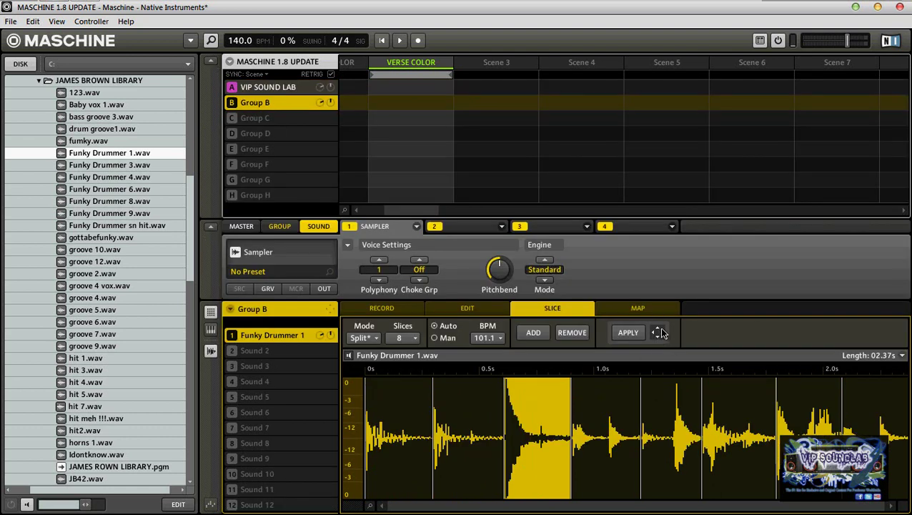
left_click_drag(657, 332, 291, 126)
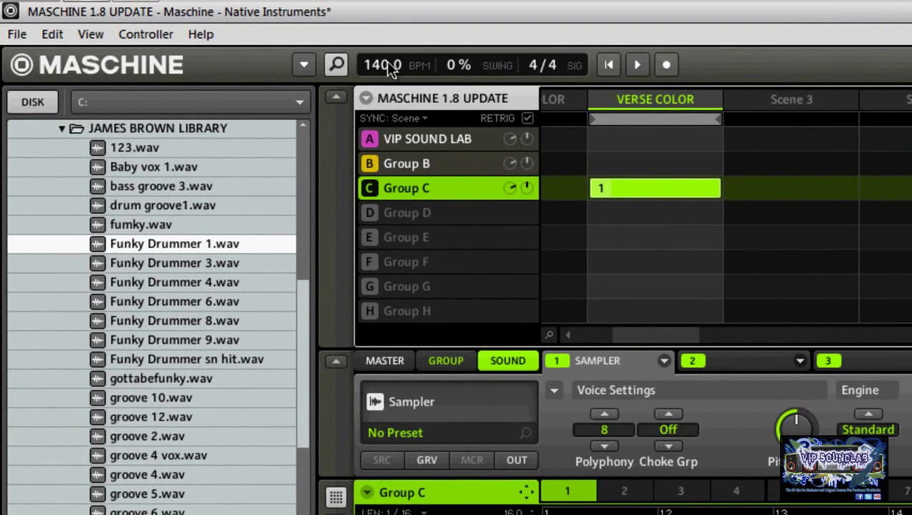
- Set the project tempo to 100 BPM and restart the pattern from the beginning
scroll(386, 62, "down", 2)
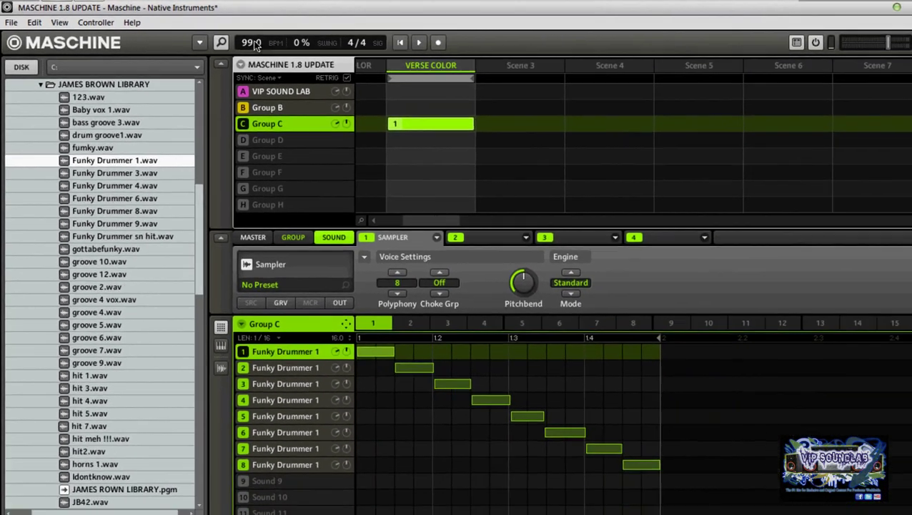
scroll(299, 54, "up", 1)
left_click(383, 42)
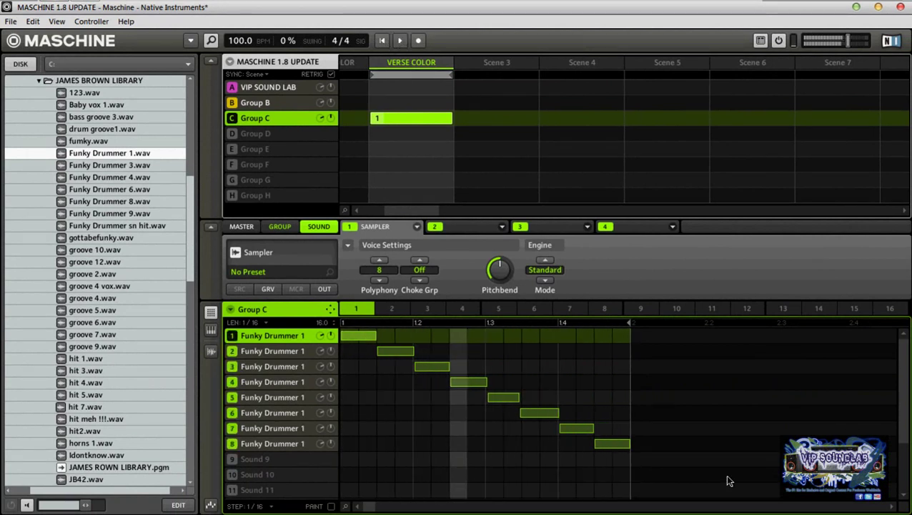
- Select all eight slice notes in Group C's pattern, shorten them slightly together, and clear the selection
left_click_drag(621, 478, 360, 326)
left_click_drag(489, 387, 487, 386)
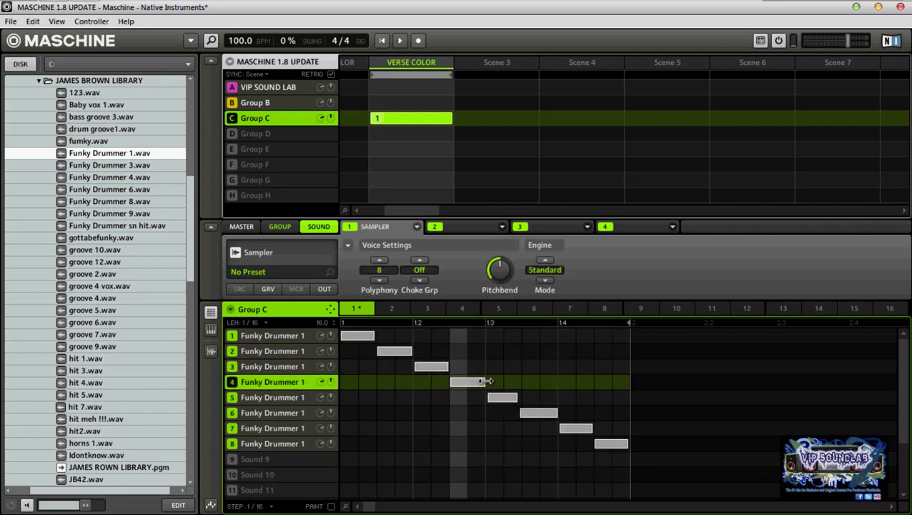
left_click(461, 351)
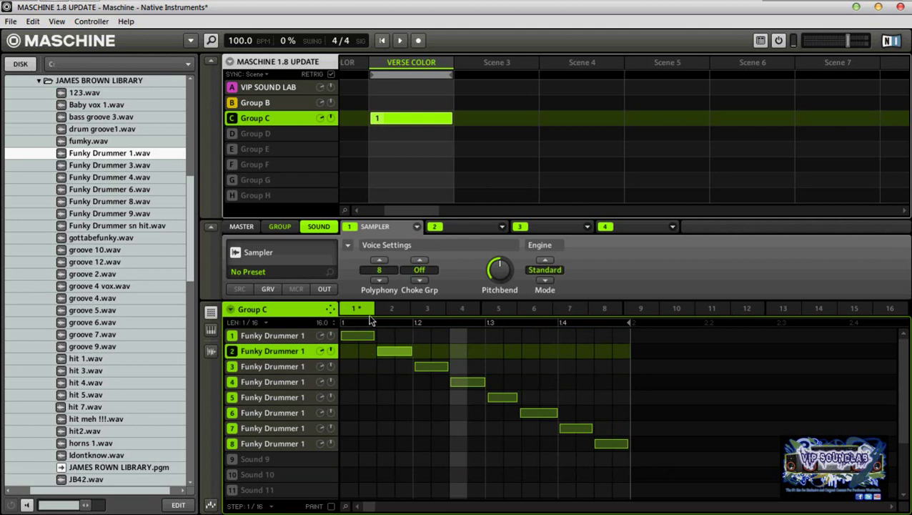
right_click(284, 366)
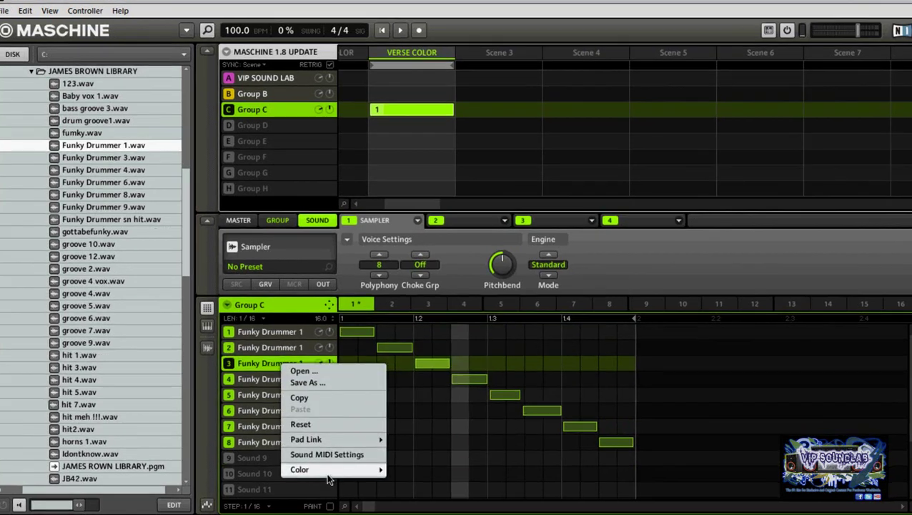
mouse_move(331, 471)
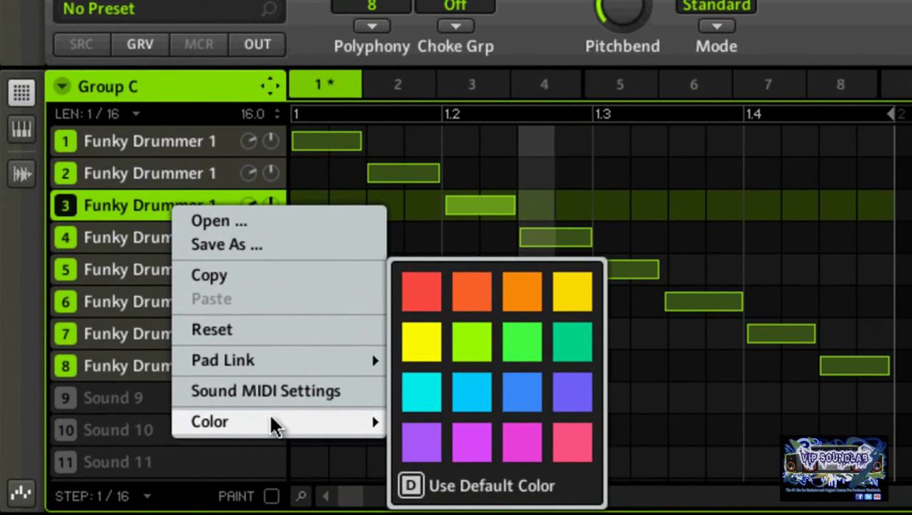
left_click(125, 243)
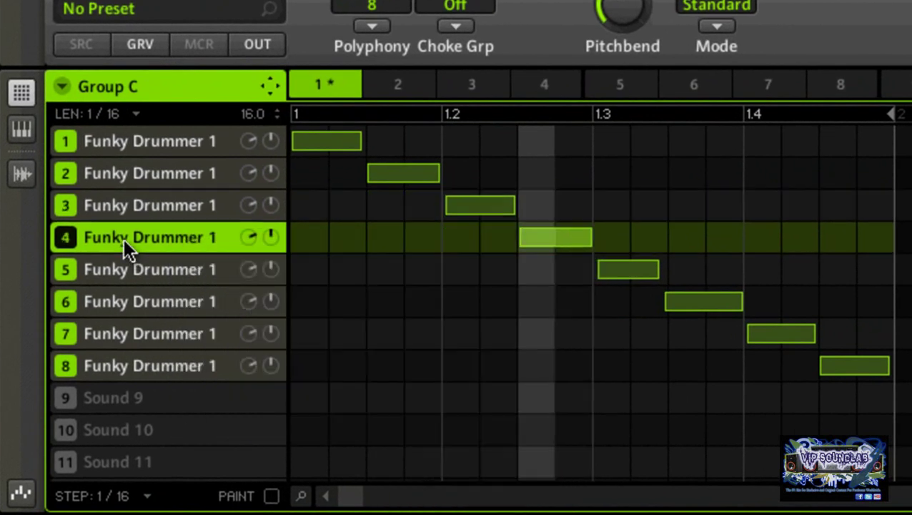
- Change the color of sound 4 in Group C to light blue
right_click(124, 241)
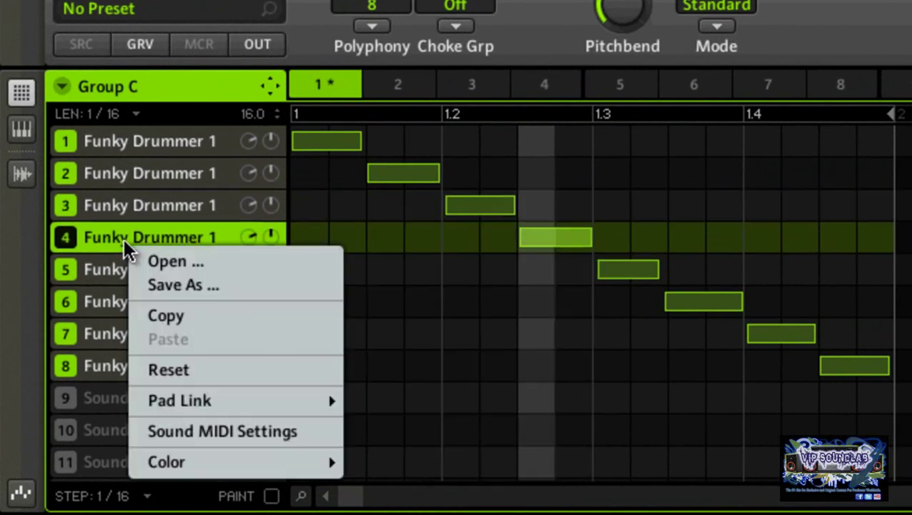
left_click(256, 472)
left_click(429, 392)
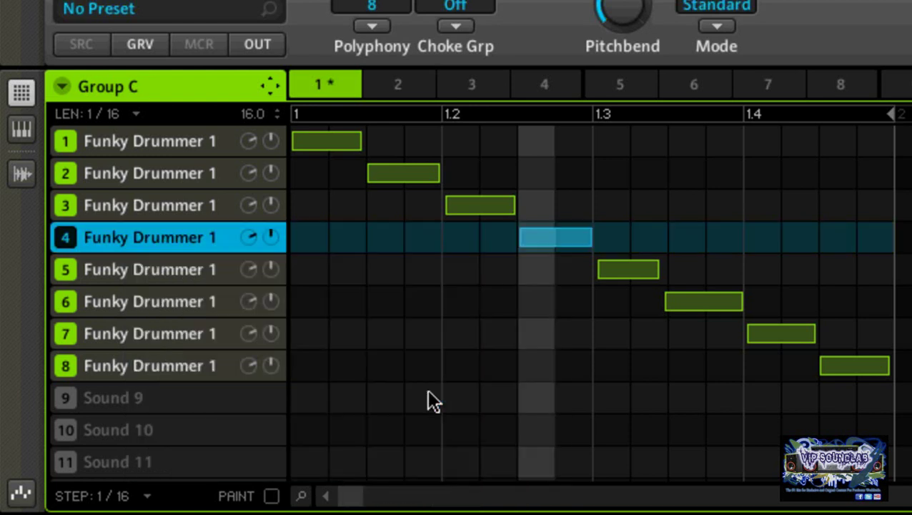
- Change the color of sound 5 in Group C to light orange and set its polyphony to 1
left_click(145, 272)
right_click(145, 270)
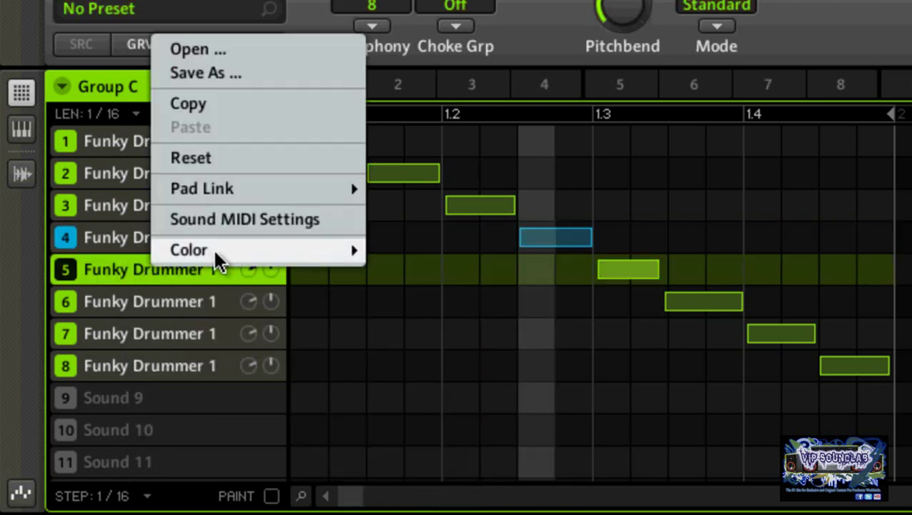
mouse_move(217, 259)
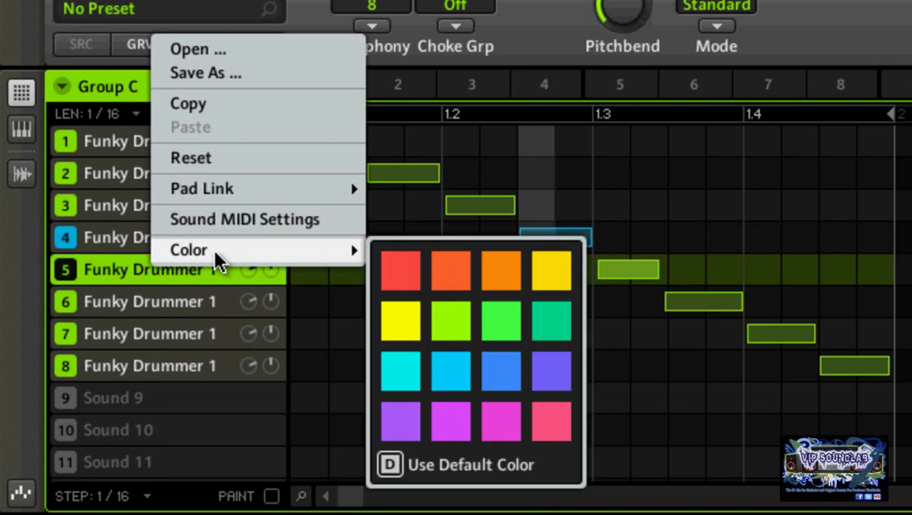
left_click(501, 272)
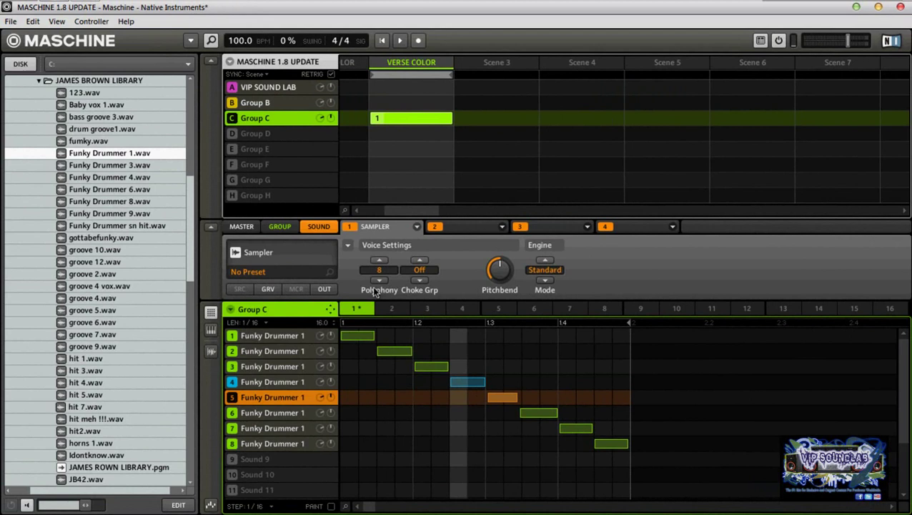
left_click(378, 280)
- Open the Colors page of the Preferences
left_click(192, 42)
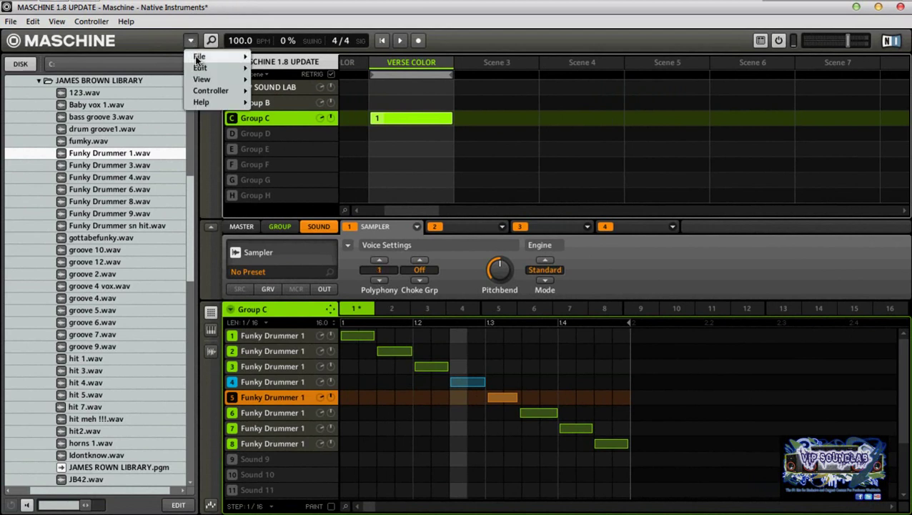
mouse_move(198, 58)
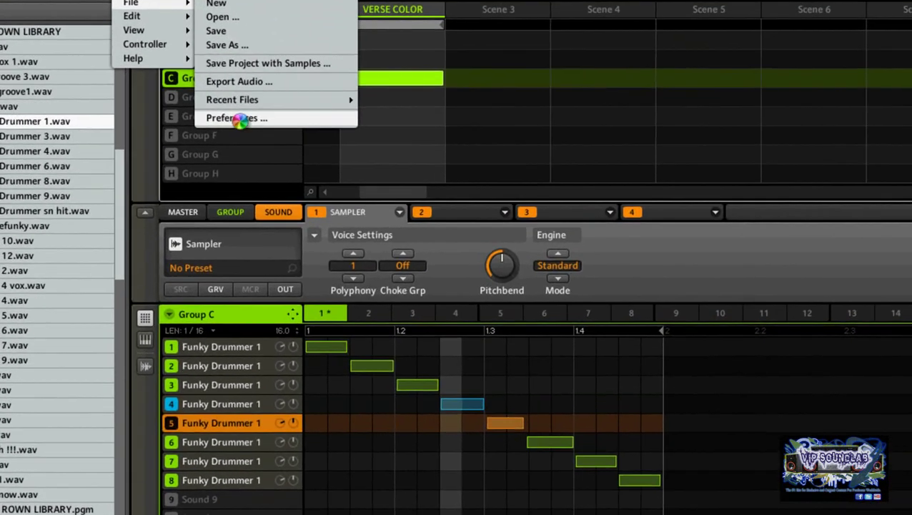
left_click(280, 147)
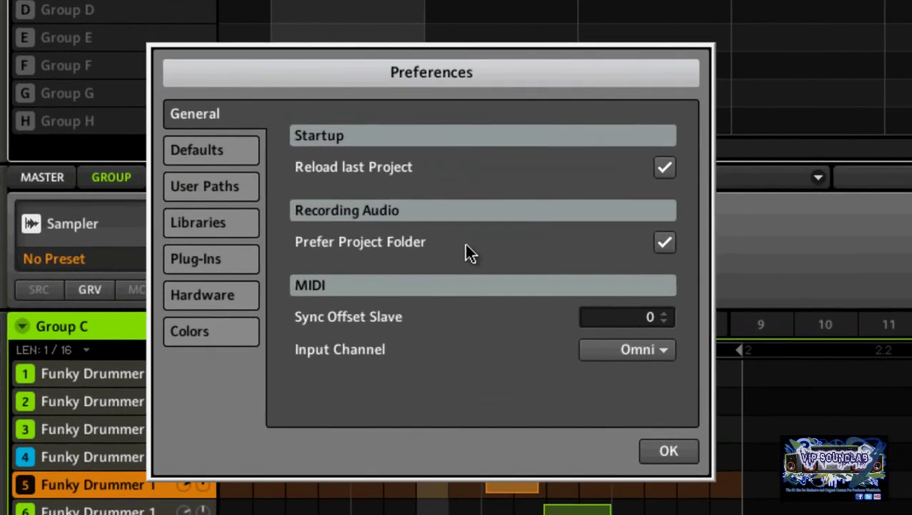
left_click(198, 330)
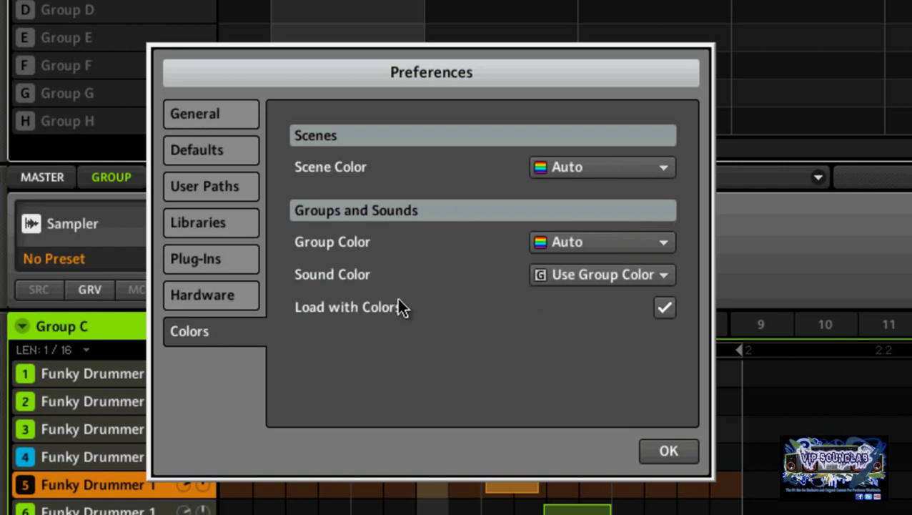
- Try Orange as the default scene color and restore the setting to Auto
left_click(643, 168)
left_click(594, 256)
left_click(605, 168)
left_click(590, 208)
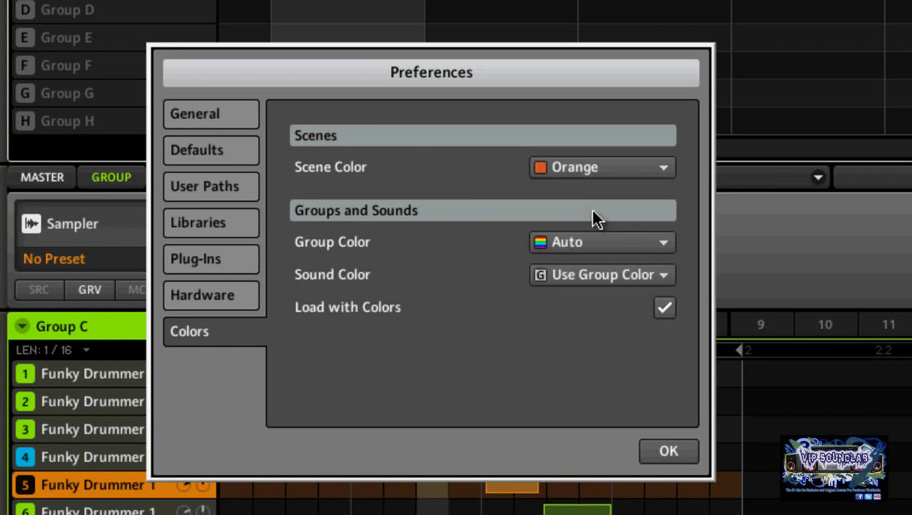
left_click(614, 169)
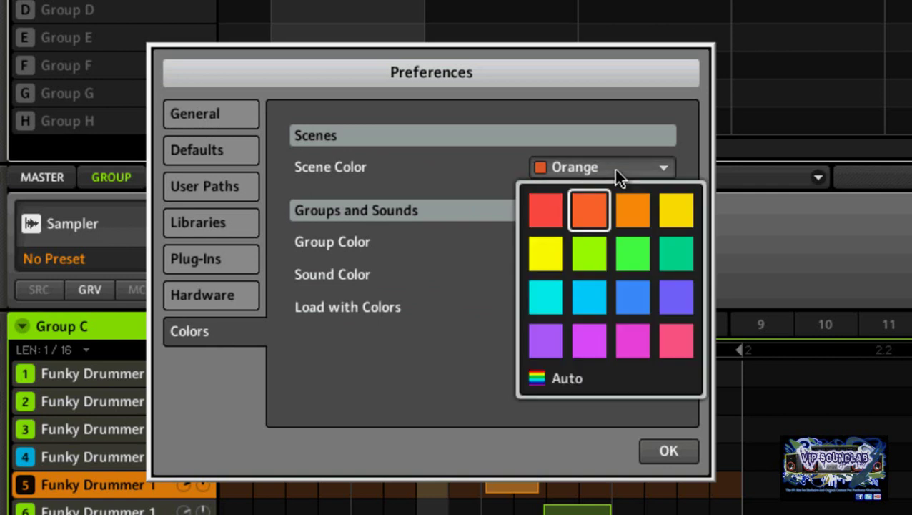
left_click(566, 378)
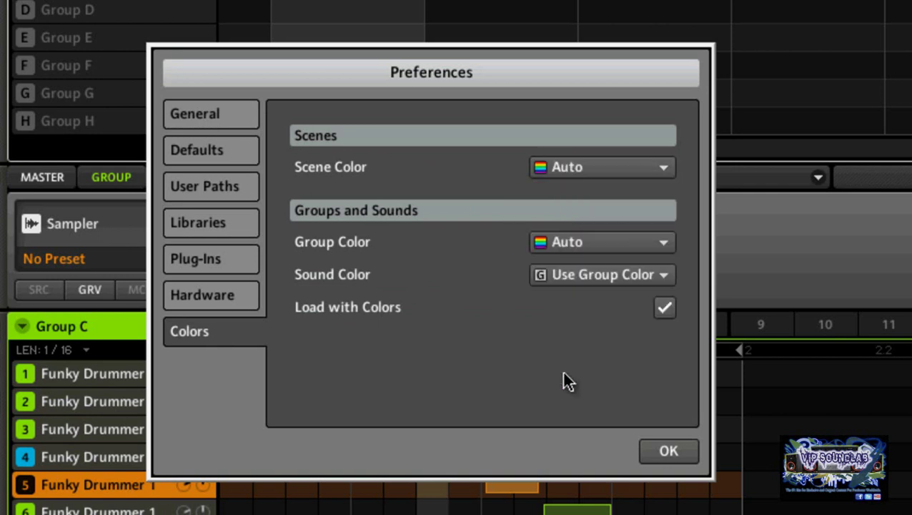
- Try Purple and Cyan as the default group color and restore the setting to Auto
left_click(590, 245)
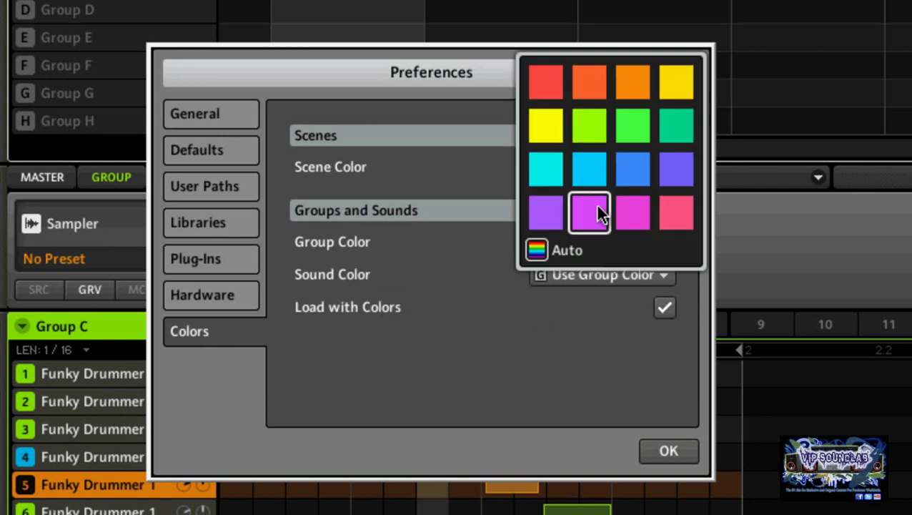
left_click(598, 207)
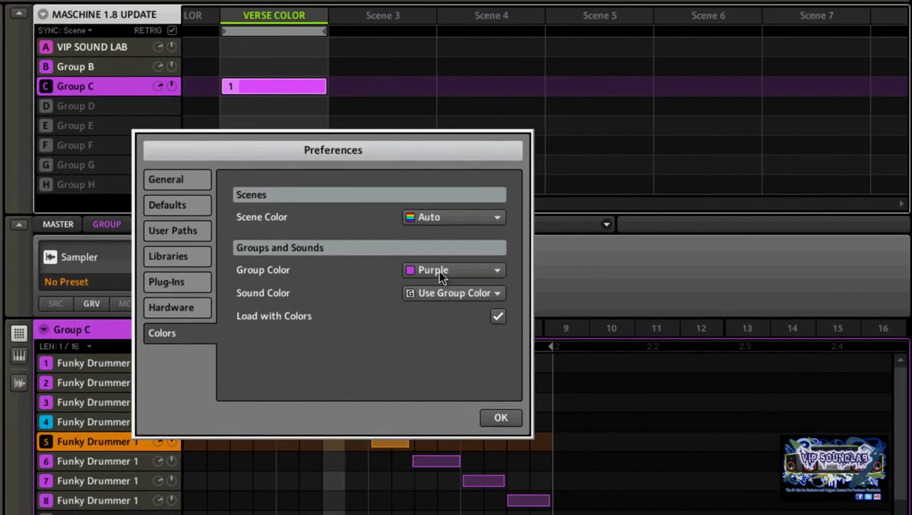
left_click(437, 271)
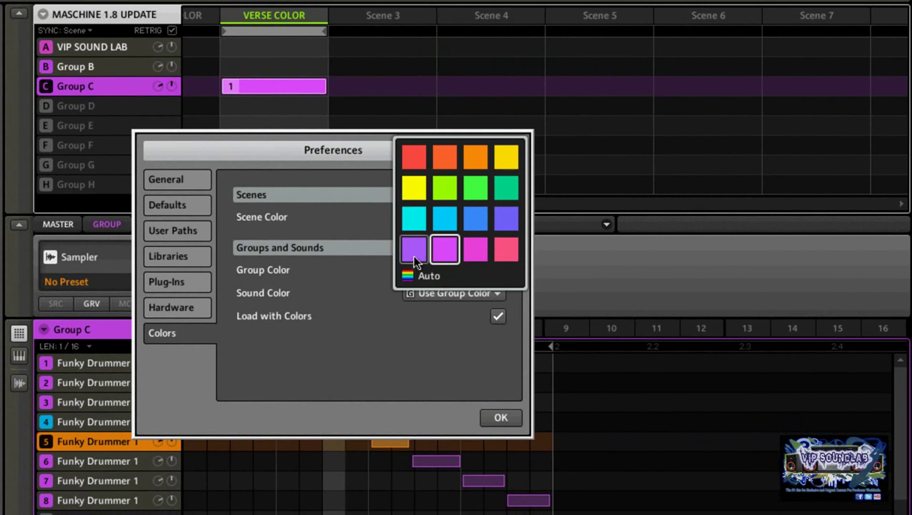
left_click(417, 216)
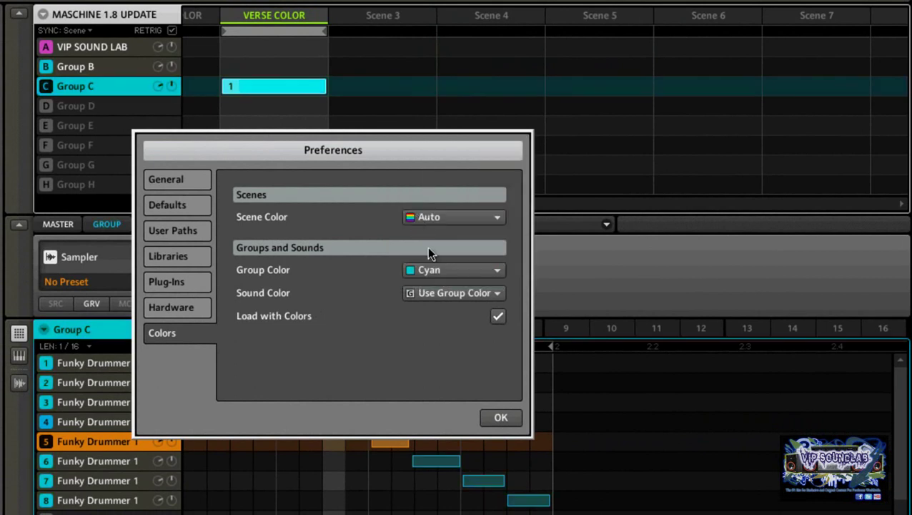
left_click(448, 272)
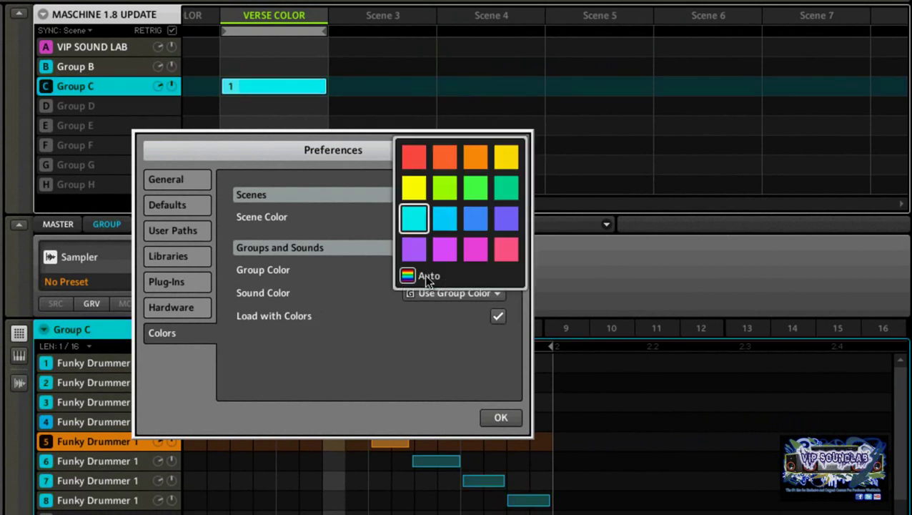
left_click(424, 275)
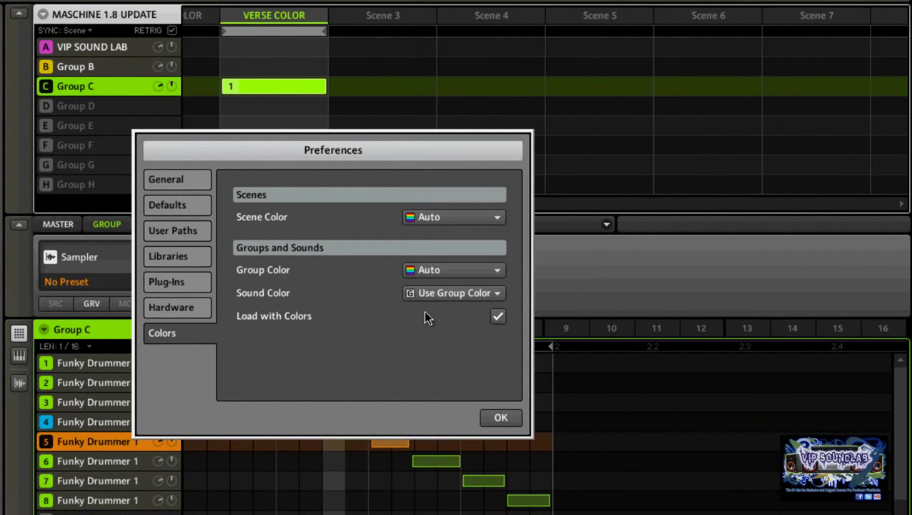
- Close the Preferences, keeping Load with Colors enabled
left_click(498, 320)
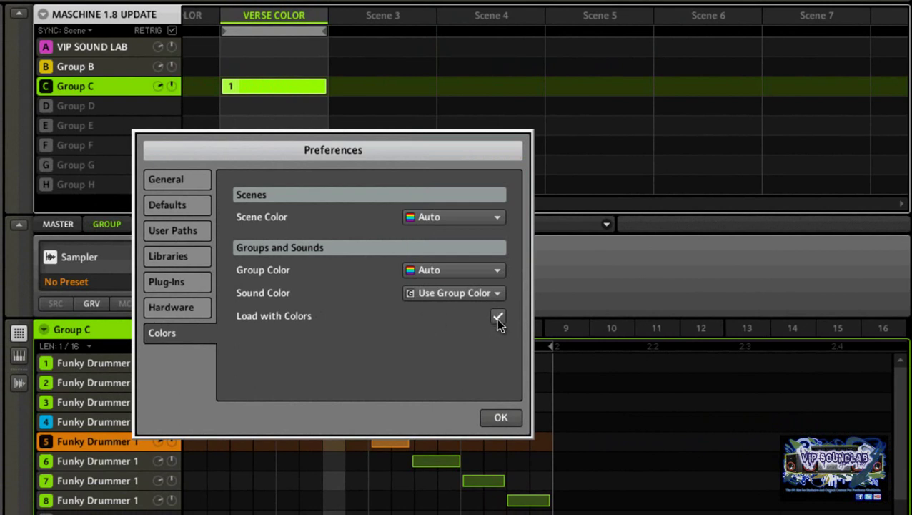
left_click(501, 419)
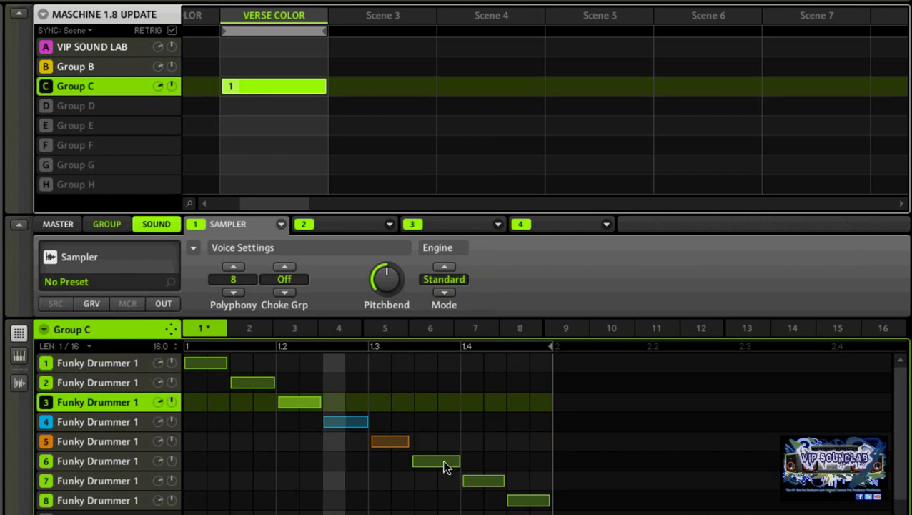
- Load the Saturator effect into Group C's first module slot, previewing its Tube mode before returning it to Classic
left_click(112, 224)
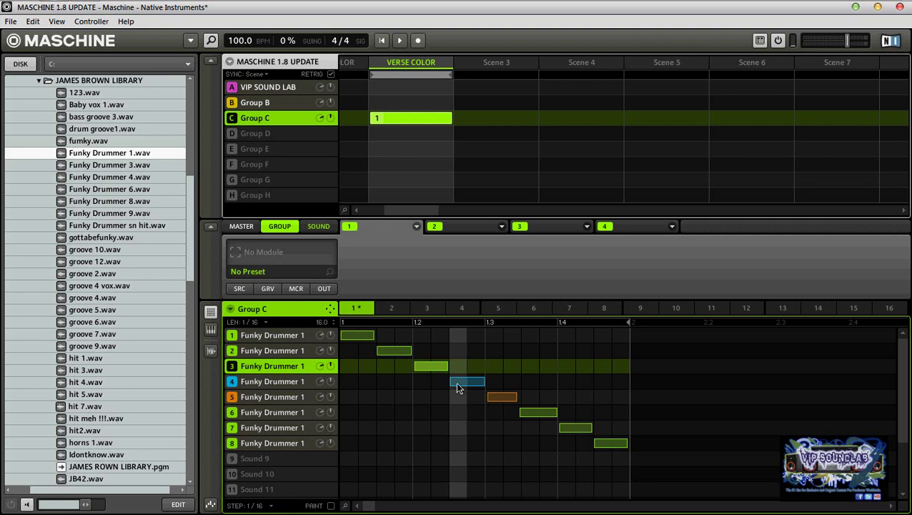
left_click(416, 228)
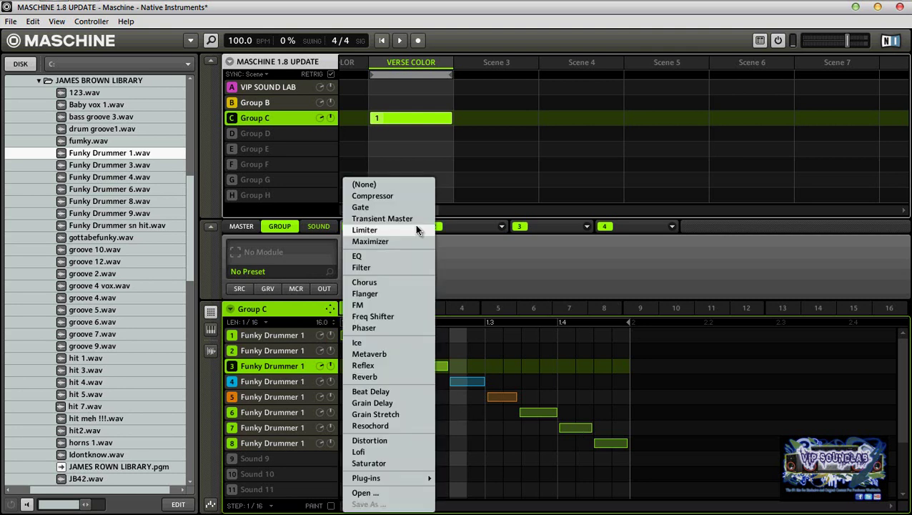
left_click(376, 463)
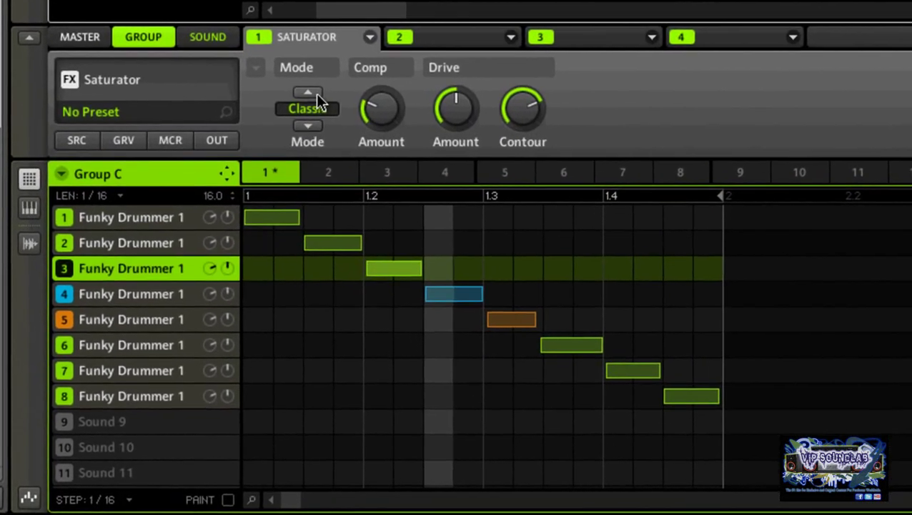
left_click(251, 169)
left_click(322, 87)
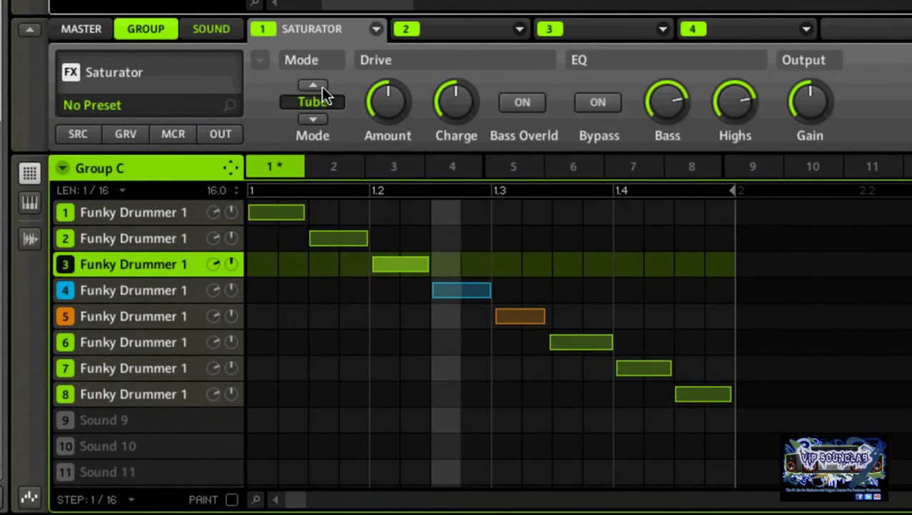
left_click(313, 122)
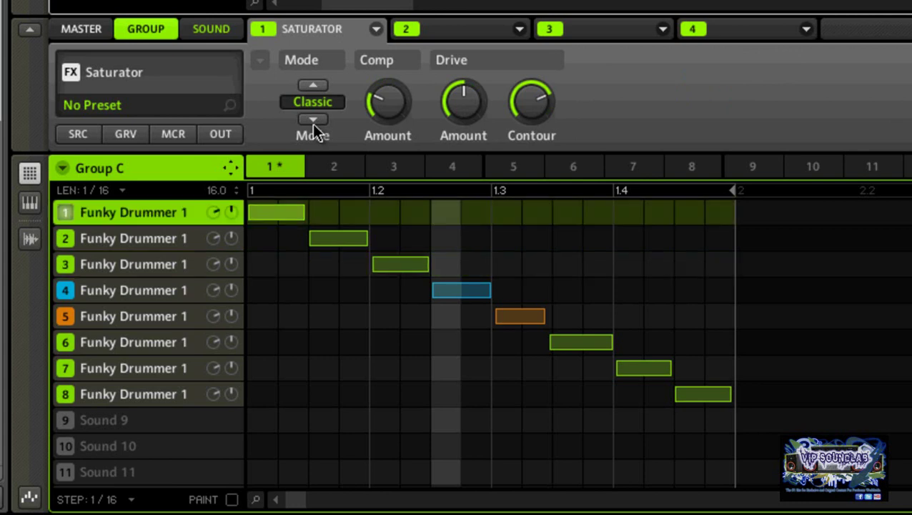
- Lower the Classic Saturator's Comp Amount, Drive Amount, and Contour on Group C
mouse_move(386, 107)
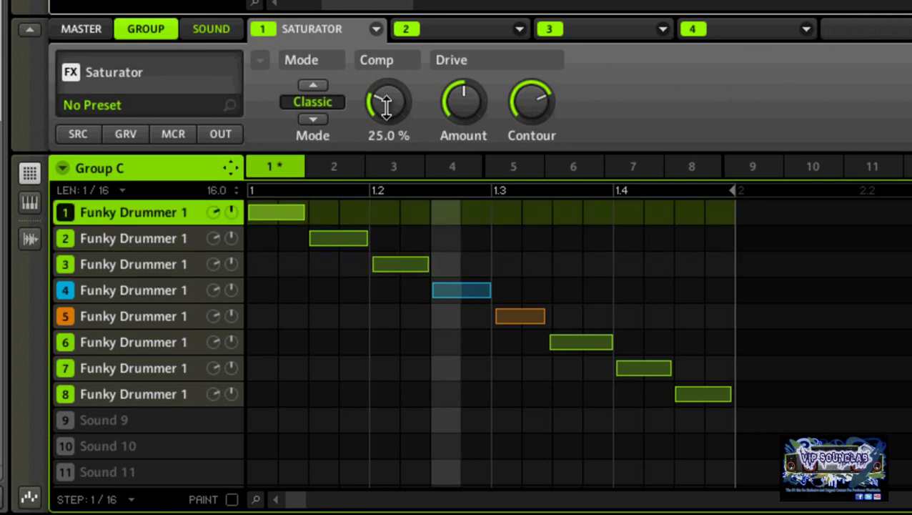
left_click_drag(385, 106, 367, 129)
left_click_drag(477, 112, 462, 97)
left_click_drag(528, 96, 504, 141)
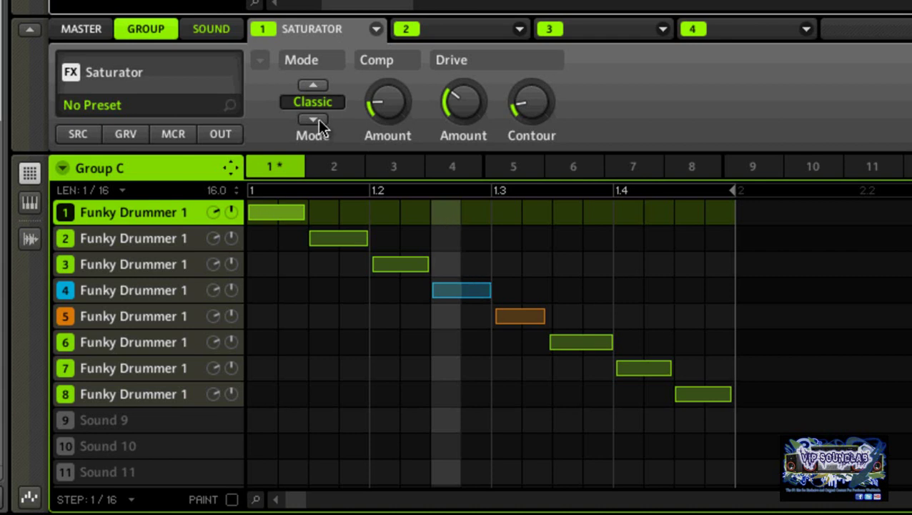
- Cycle the Saturator through its Tape and Tube modes and remove it from Group C's first module slot
left_click(319, 85)
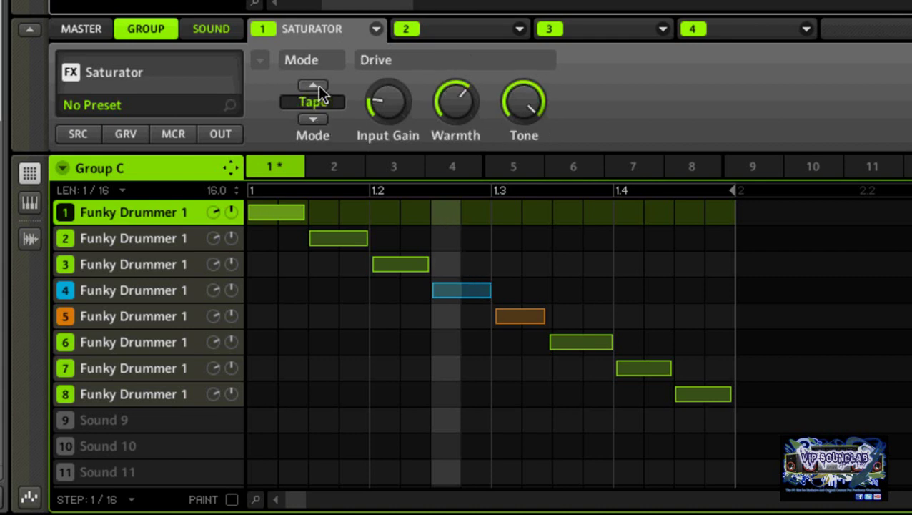
left_click(319, 85)
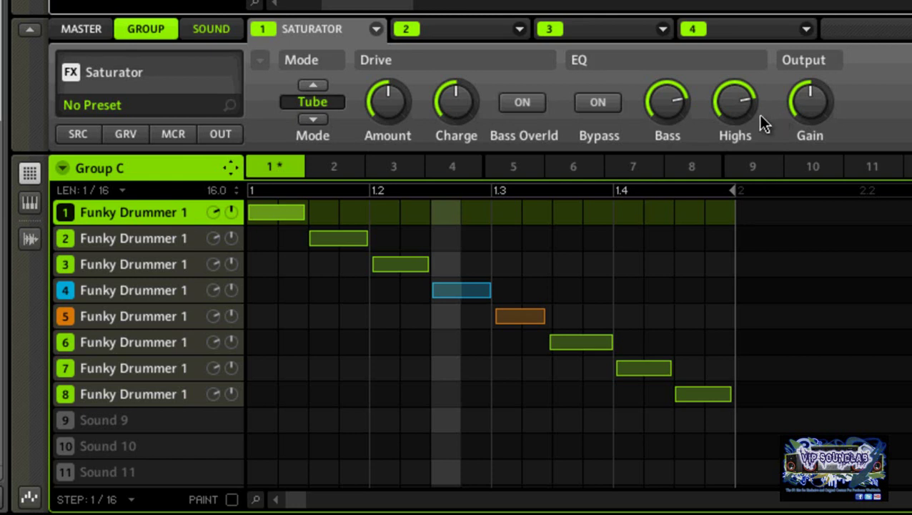
left_click(376, 29)
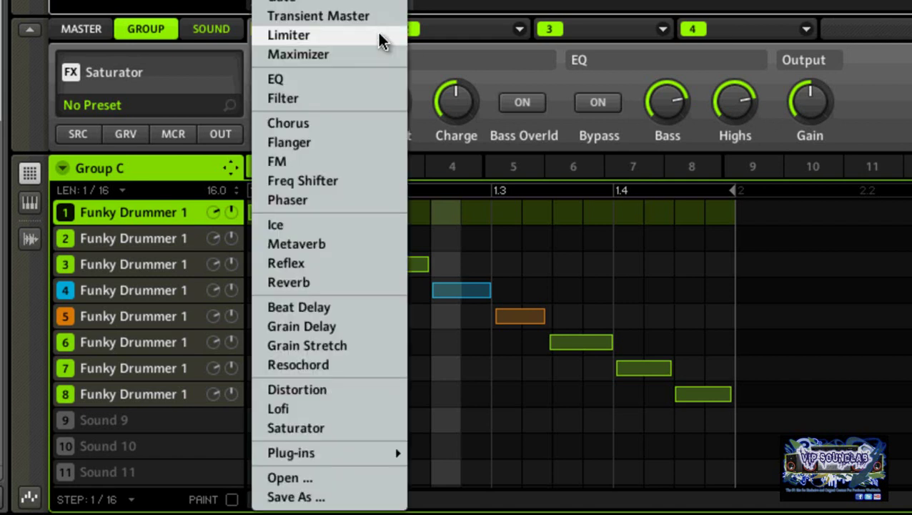
left_click(361, 89)
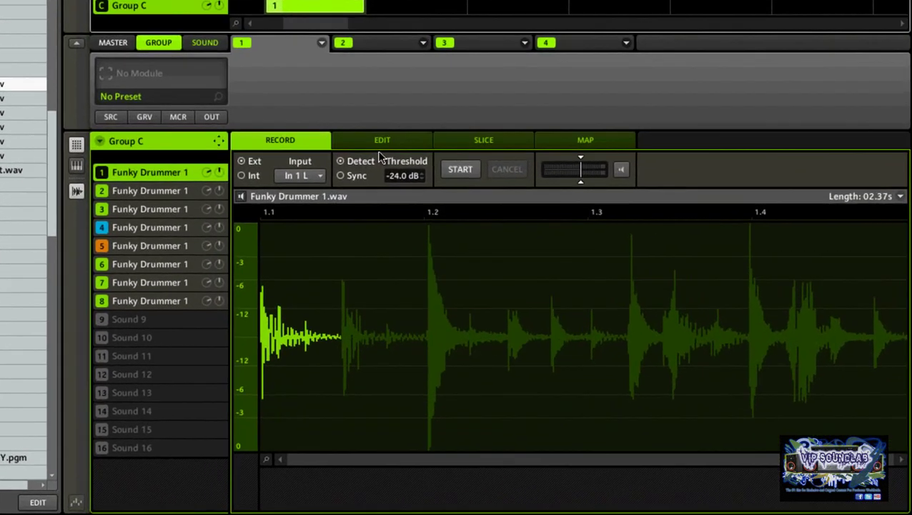
- Open the Timestretch settings for sound 1's sample and check the available stretch lengths
left_click(380, 146)
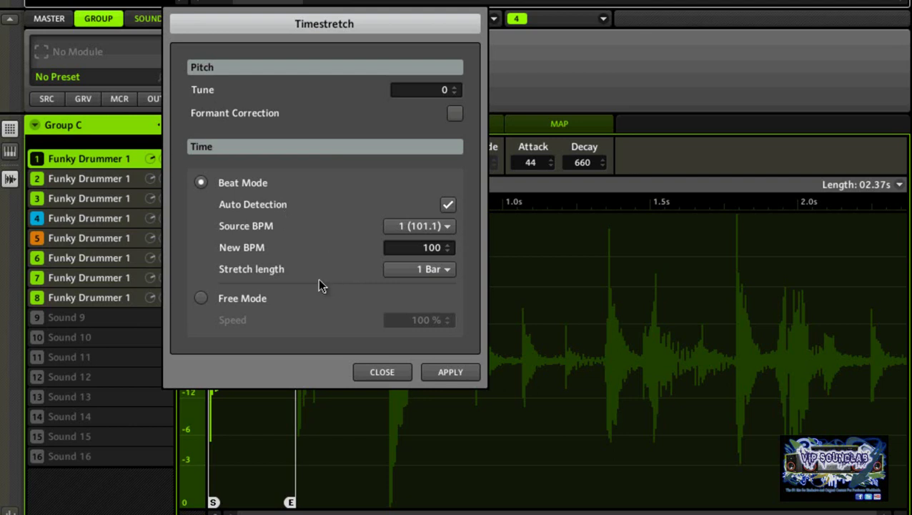
left_click(445, 277)
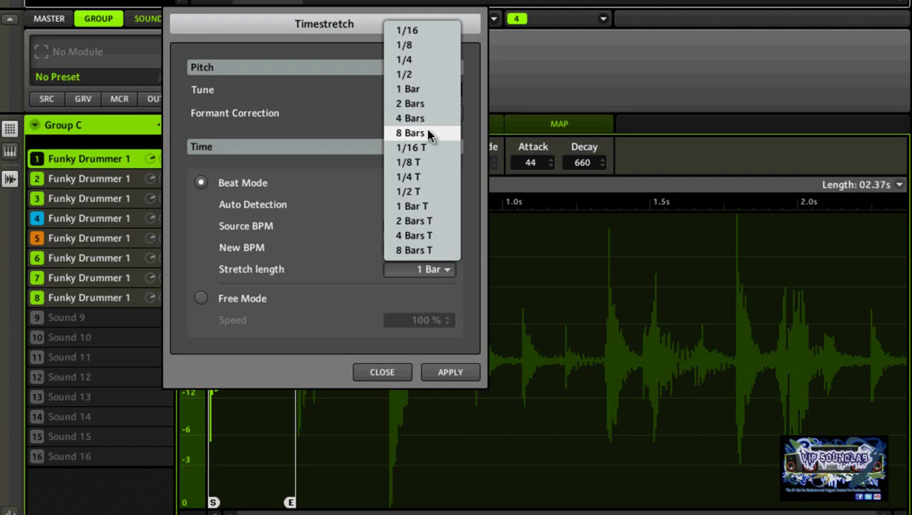
left_click(351, 220)
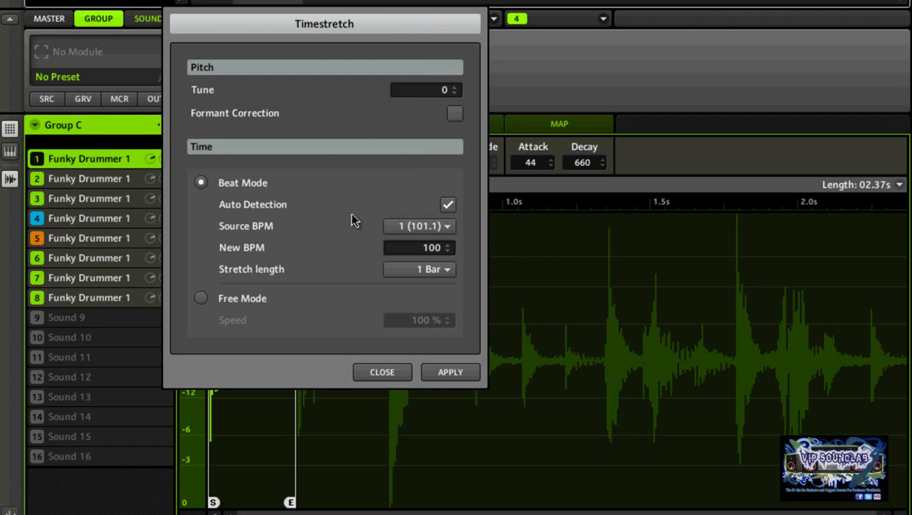
- Try Free Mode timestretching on sound 1 with the speed lowered to about 88 %
left_click(202, 298)
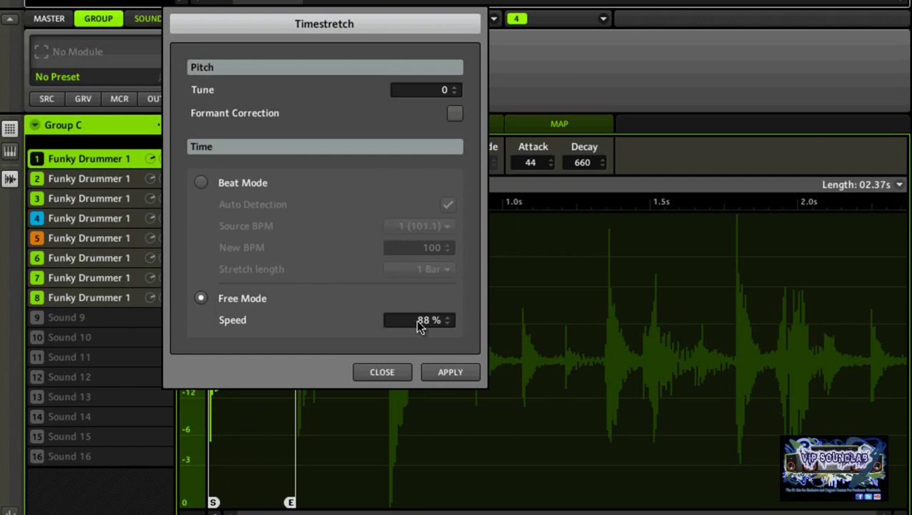
scroll(419, 321, "down", 17)
key("Return")
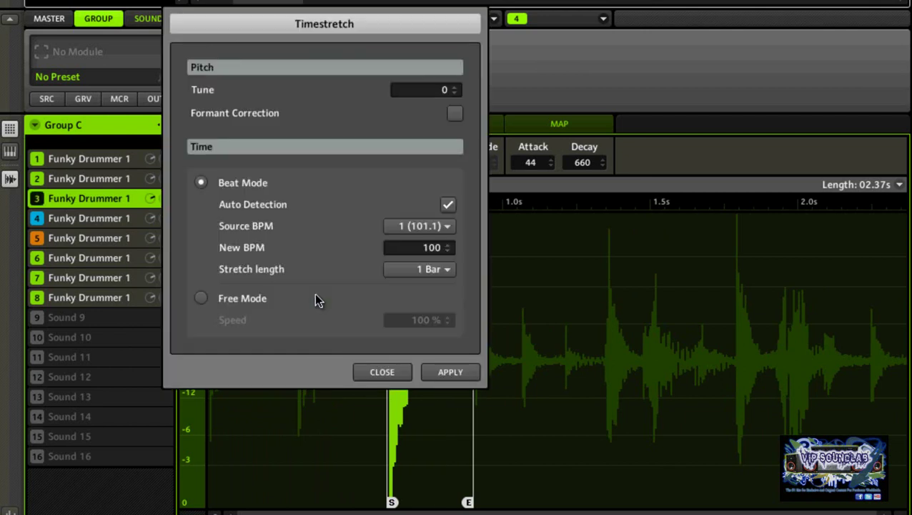
- Timestretch sound 3's sample in Free Mode and return to Group C's pattern view
left_click(200, 301)
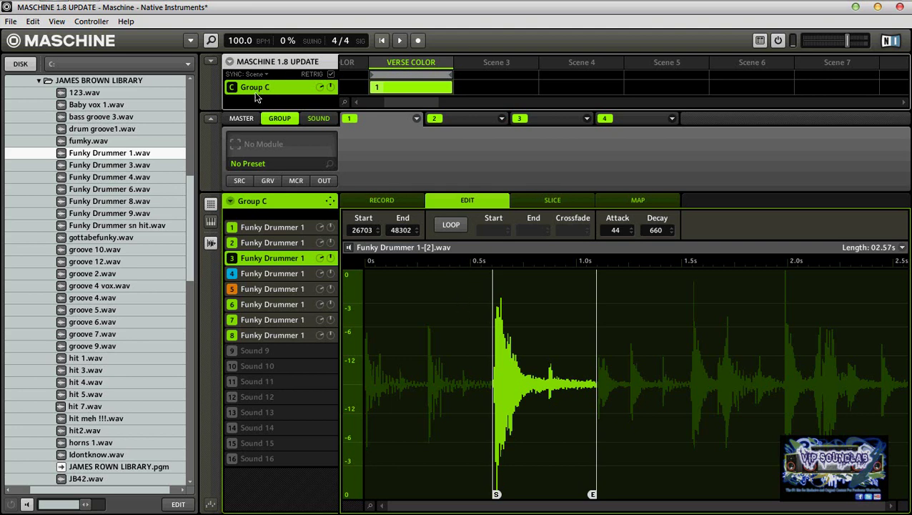
left_click(210, 204)
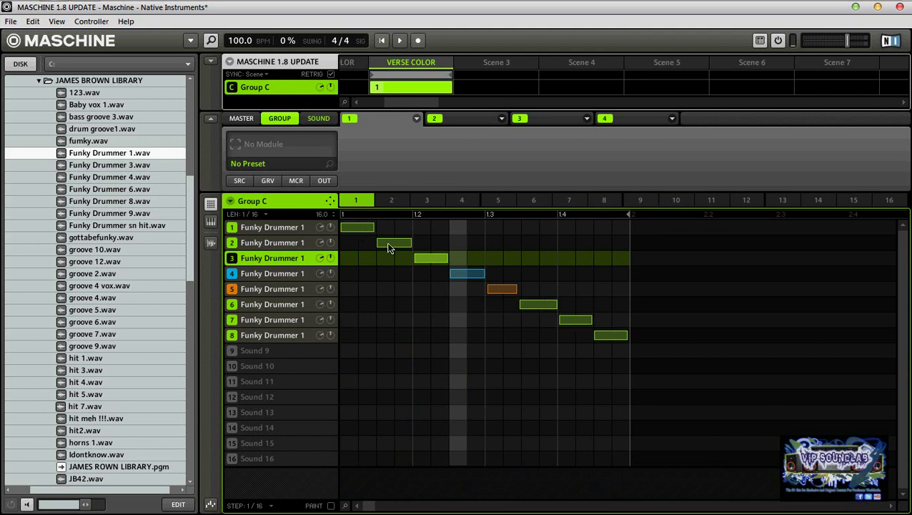
- Play Group C's pattern from the start and stop playback
left_click(382, 42)
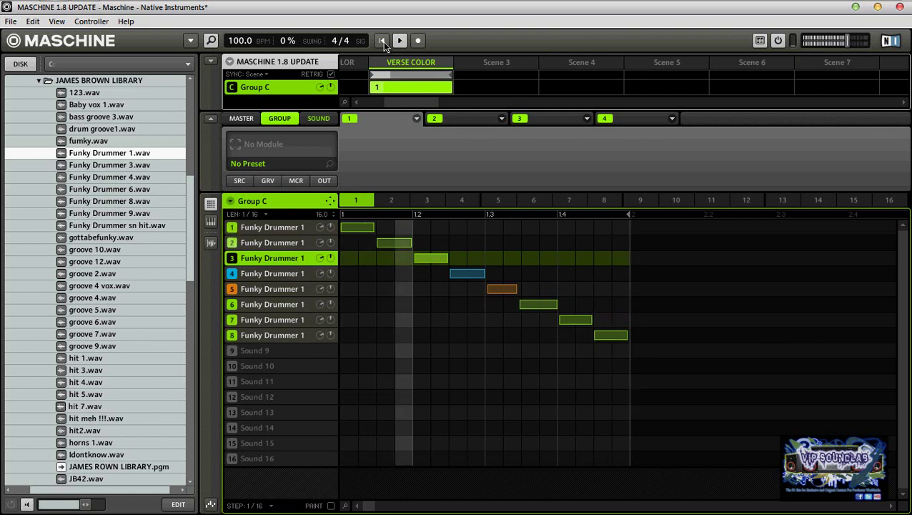
left_click(399, 43)
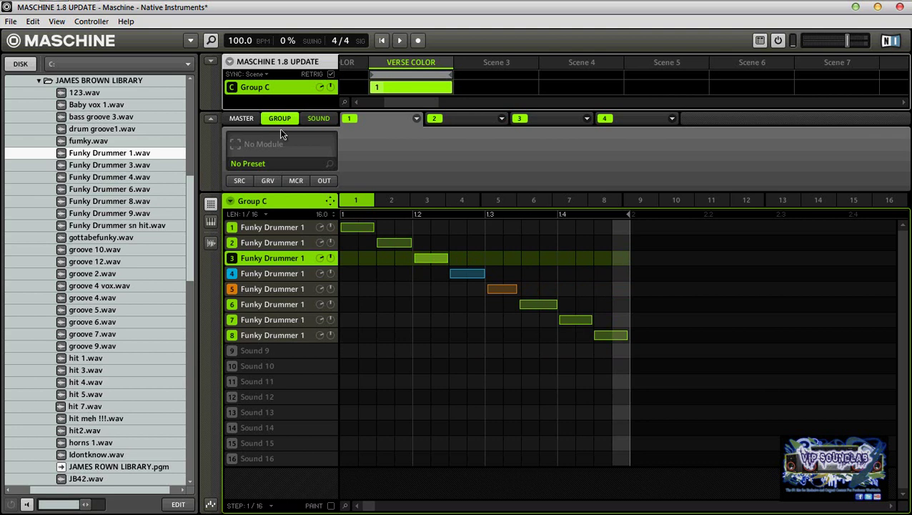
- Load the Saturator into Group C's first module slot and set it to Tube mode with Bass Overload on
left_click(416, 119)
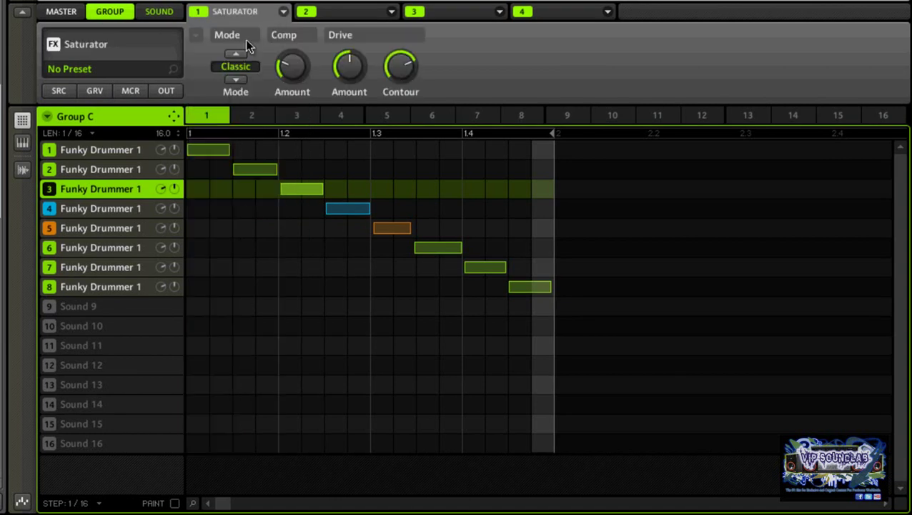
left_click(236, 53)
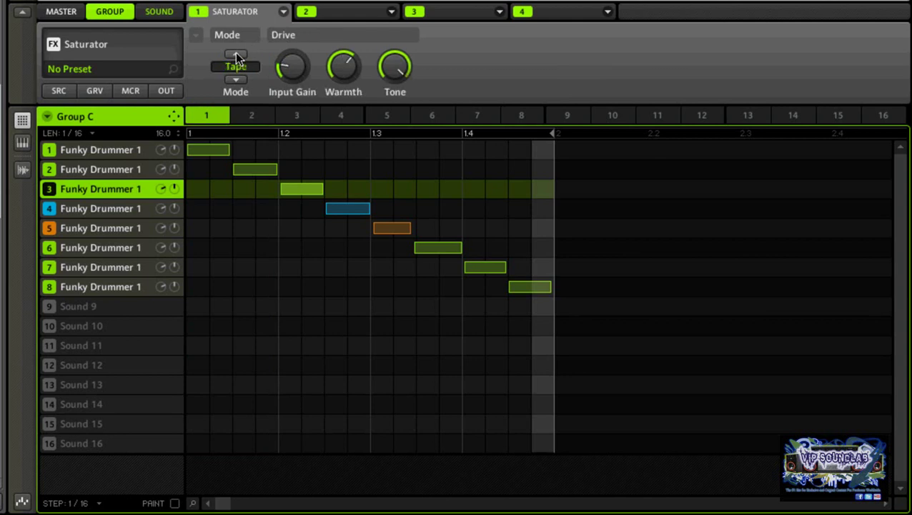
left_click(235, 54)
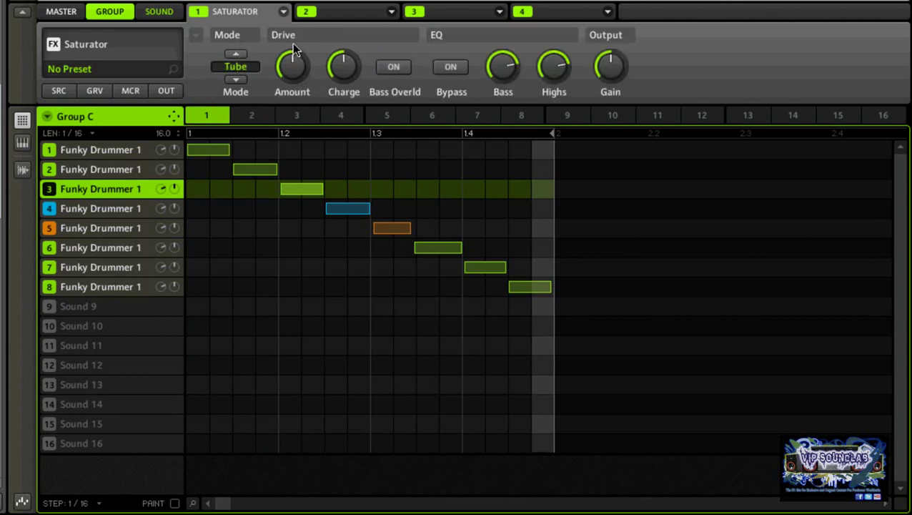
left_click_drag(292, 40, 293, 36)
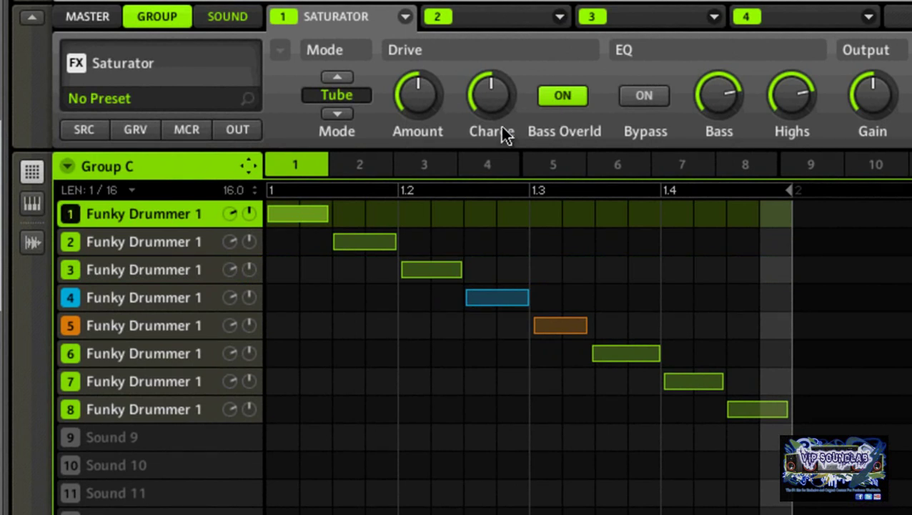
- Raise the Saturator's Drive Amount and Charge well above their centre settings
mouse_move(421, 98)
mouse_move(420, 90)
left_mouse_down()
mouse_move(420, 54)
mouse_move(417, 86)
left_mouse_up()
mouse_move(490, 97)
left_click_drag(487, 91, 477, 63)
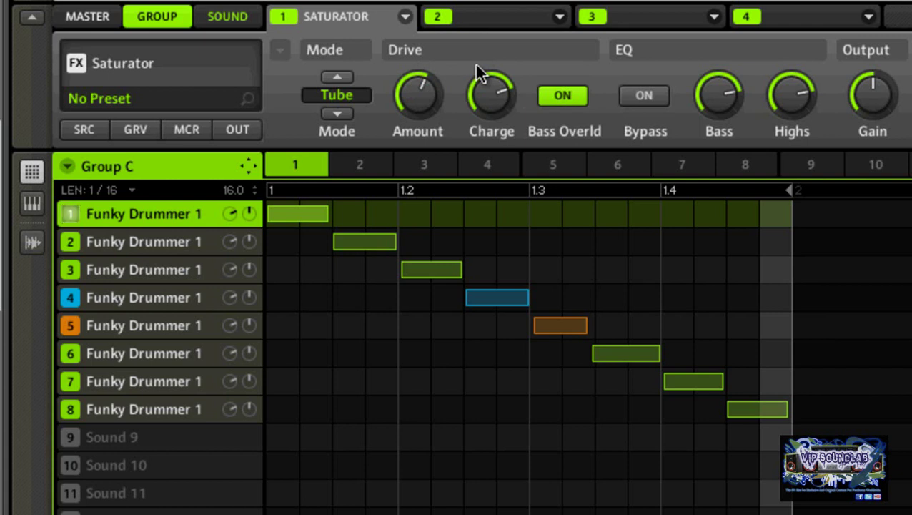
left_click_drag(408, 98, 414, 80)
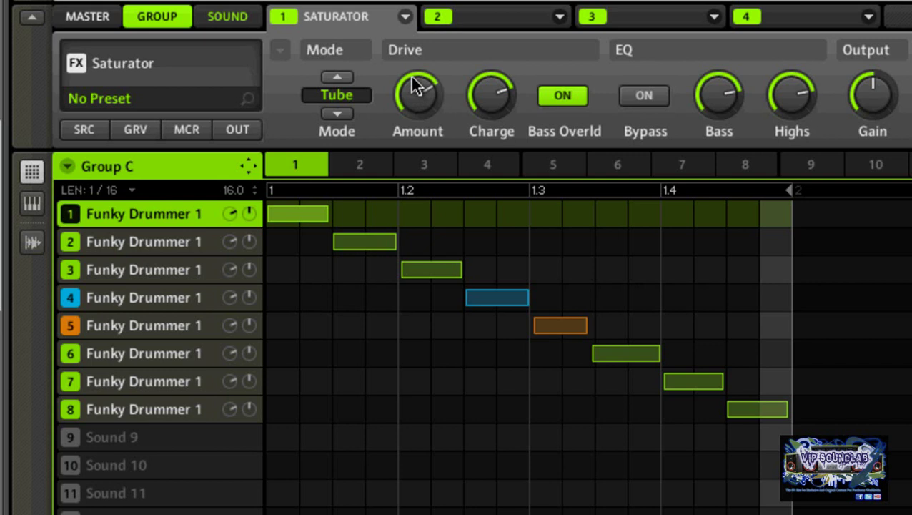
- Boost the Saturator's EQ Bass and Highs slightly and raise its output Gain
mouse_move(729, 89)
left_mouse_down()
mouse_move(718, 98)
mouse_move(712, 66)
mouse_move(717, 100)
left_mouse_up()
mouse_move(781, 98)
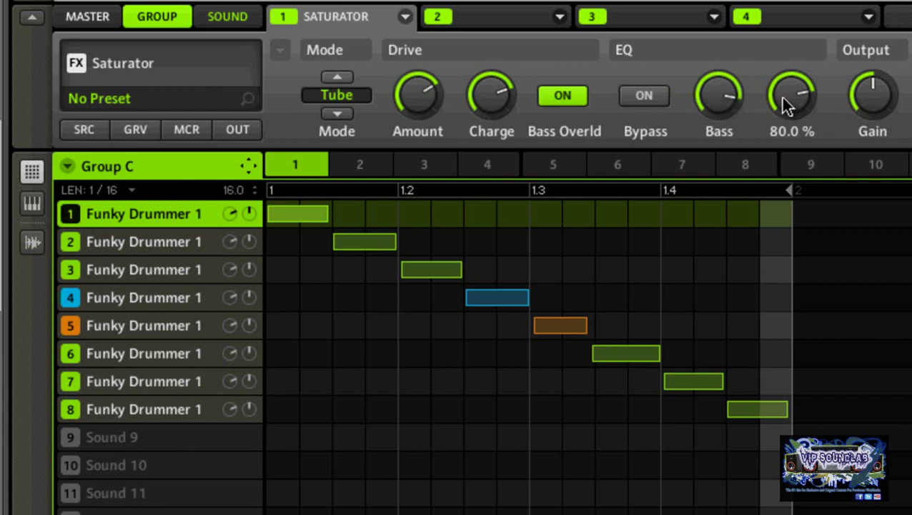
mouse_move(780, 94)
left_mouse_down()
mouse_move(776, 63)
mouse_move(780, 89)
left_mouse_up()
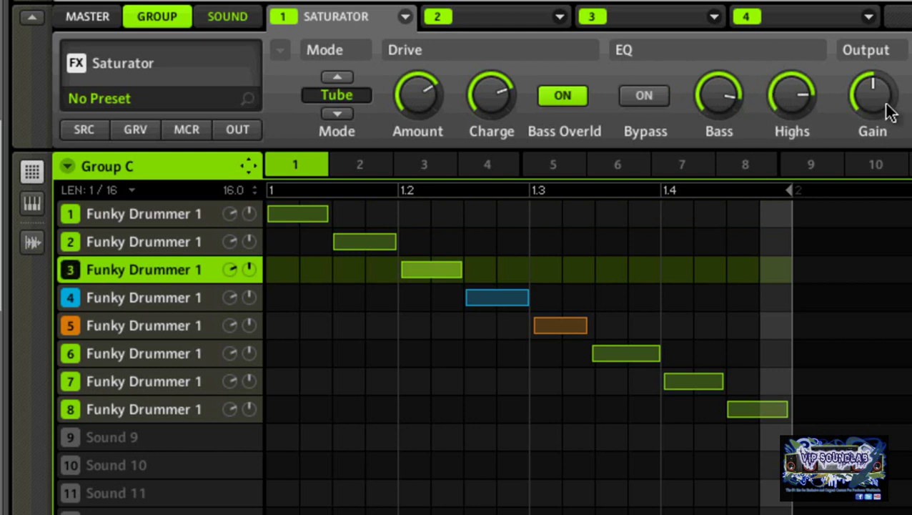
mouse_move(874, 100)
left_mouse_down()
mouse_move(871, 80)
mouse_move(876, 89)
left_mouse_up()
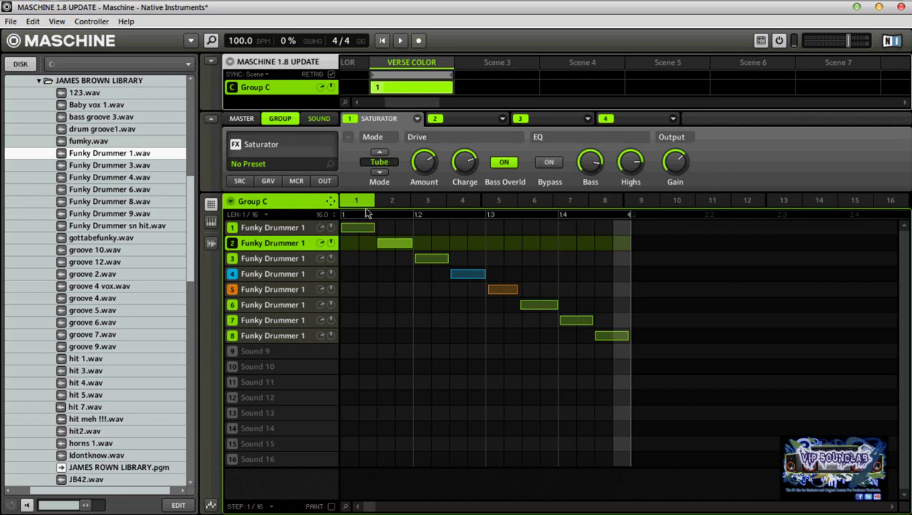
- Move sound 4's note to sound 1 one sixteenth before beat 1.3, and sound 5's note to sound 2 one sixteenth after it
left_click(468, 274)
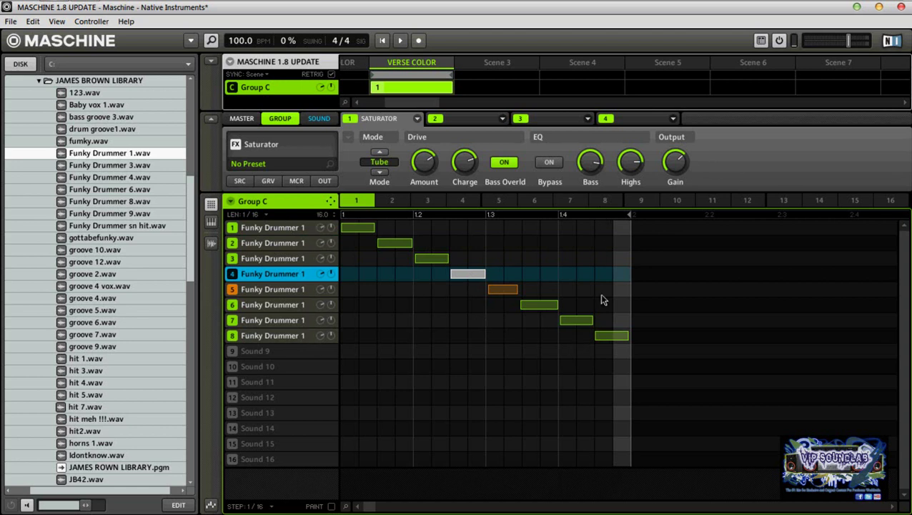
left_click_drag(469, 273, 466, 258)
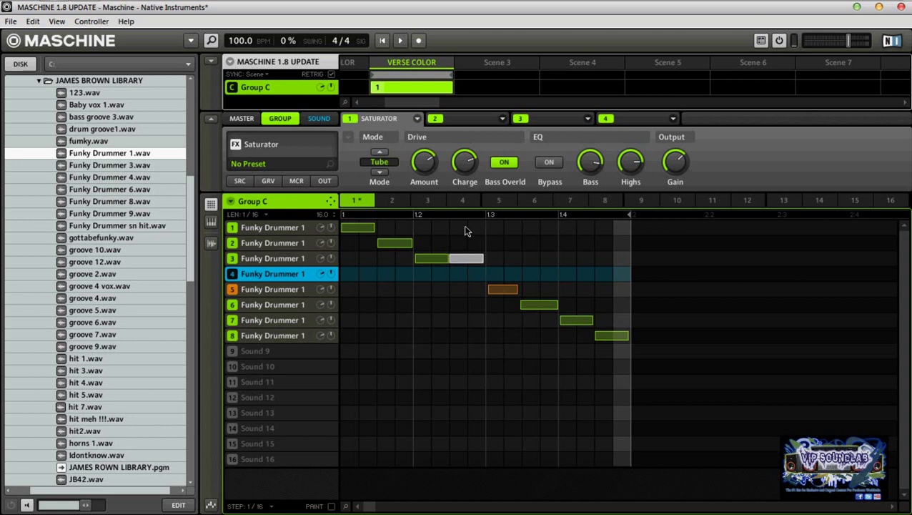
left_click(463, 259)
left_click_drag(461, 262, 500, 229)
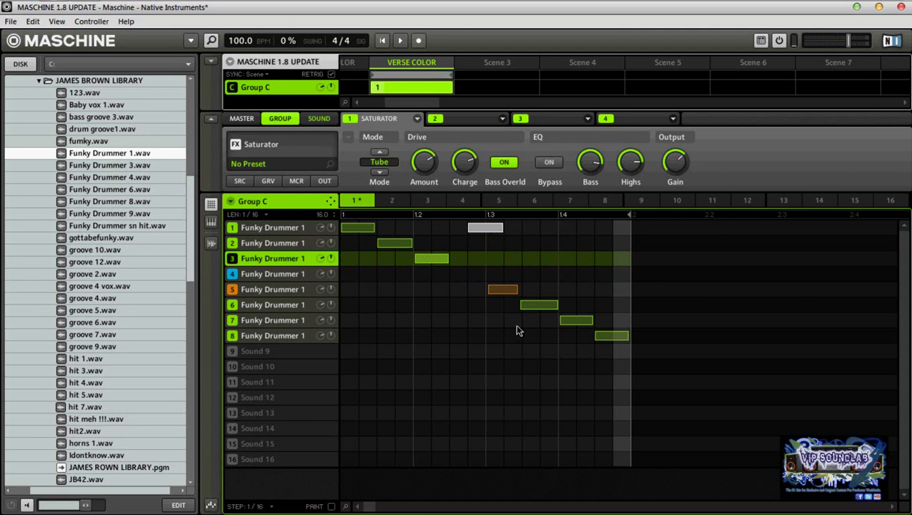
left_click(500, 291)
left_click_drag(500, 291, 507, 243)
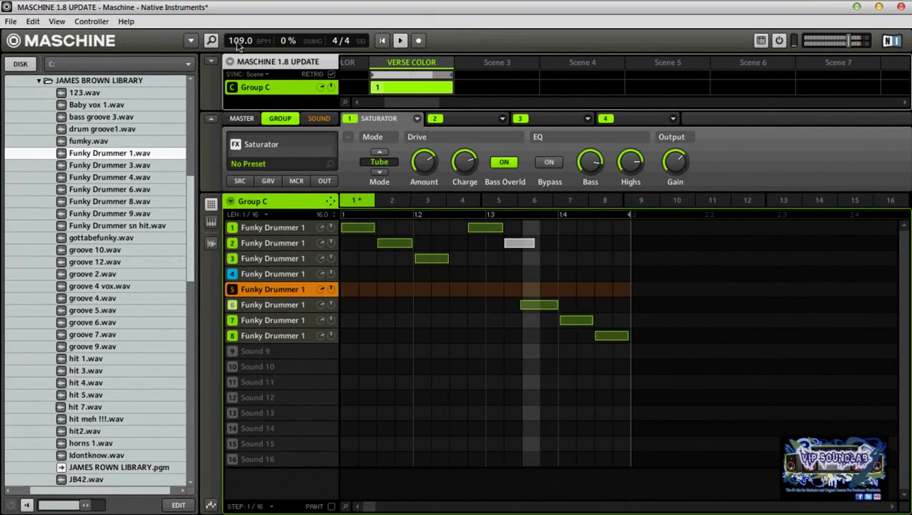
- Play the rearranged pattern from the start and try slowing the tempo to about 75 BPM
scroll(240, 40, "down", 4)
scroll(239, 41, "up", 4)
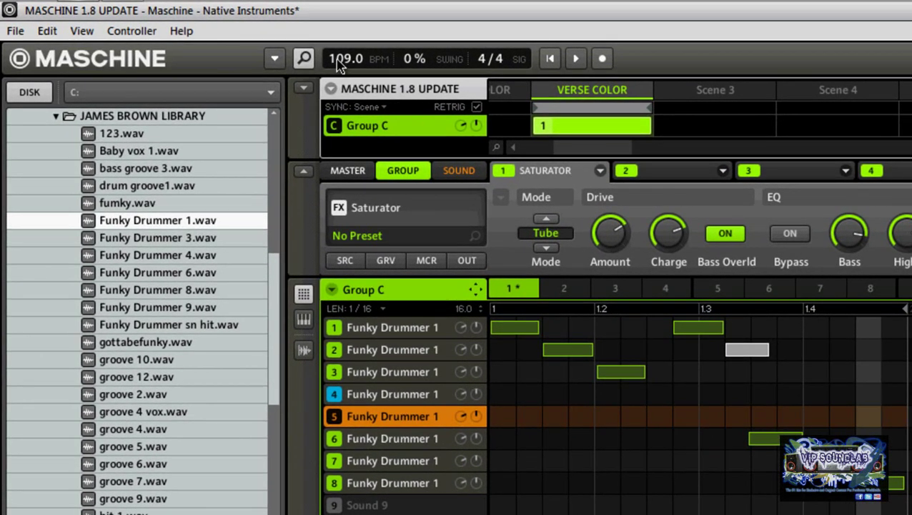
left_click(547, 61)
scroll(344, 63, "down", 20)
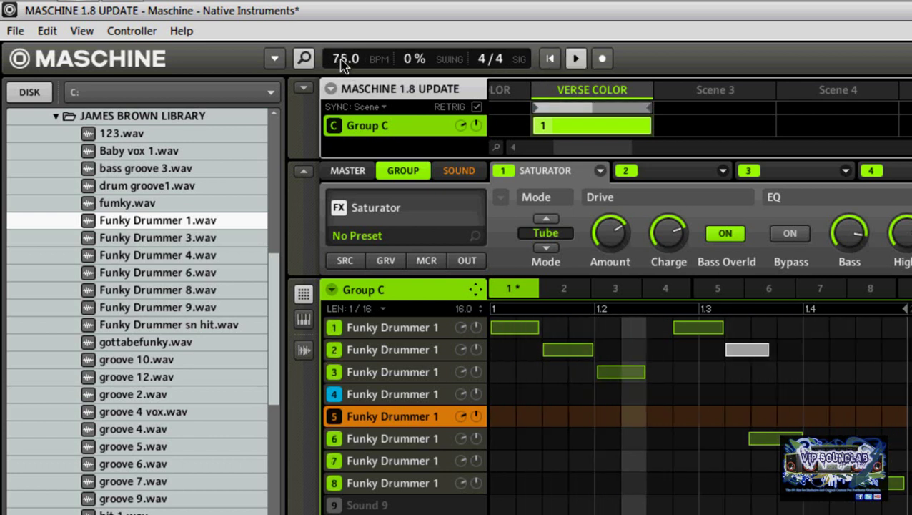
scroll(344, 64, "down", 1)
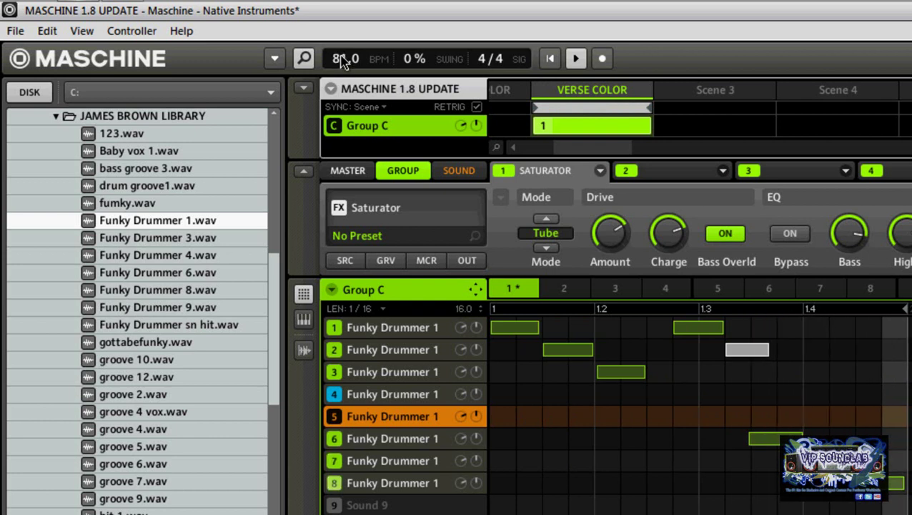
- Speed the playing pattern up to about 119 BPM, bring the tempo back to 109 BPM and stop playback
scroll(344, 64, "up", 15)
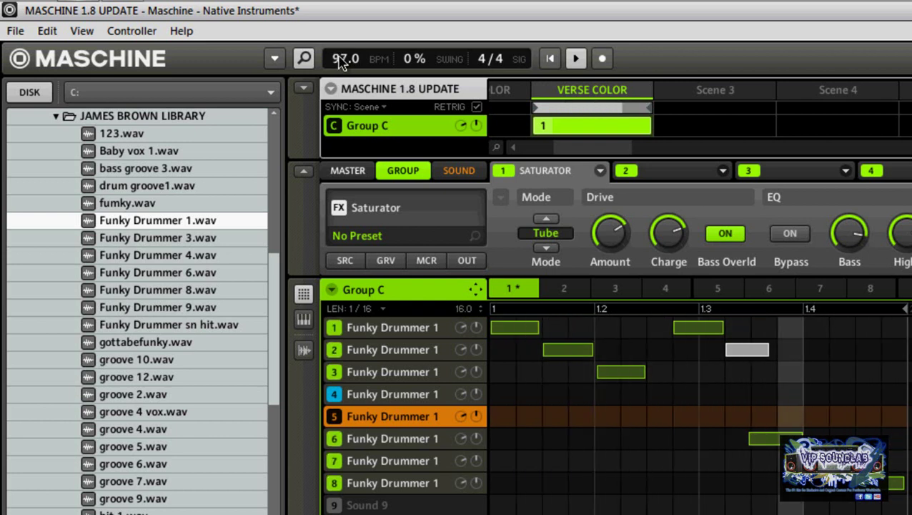
scroll(343, 63, "up", 18)
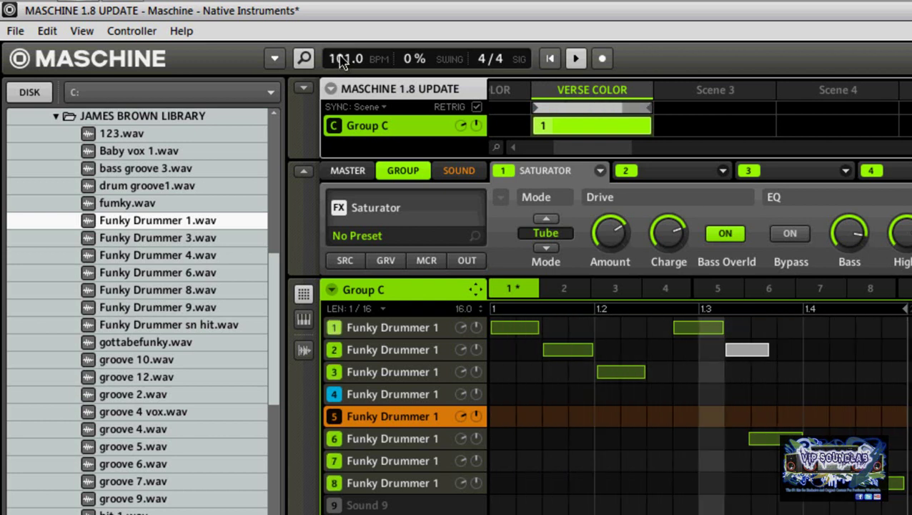
scroll(343, 61, "up", 4)
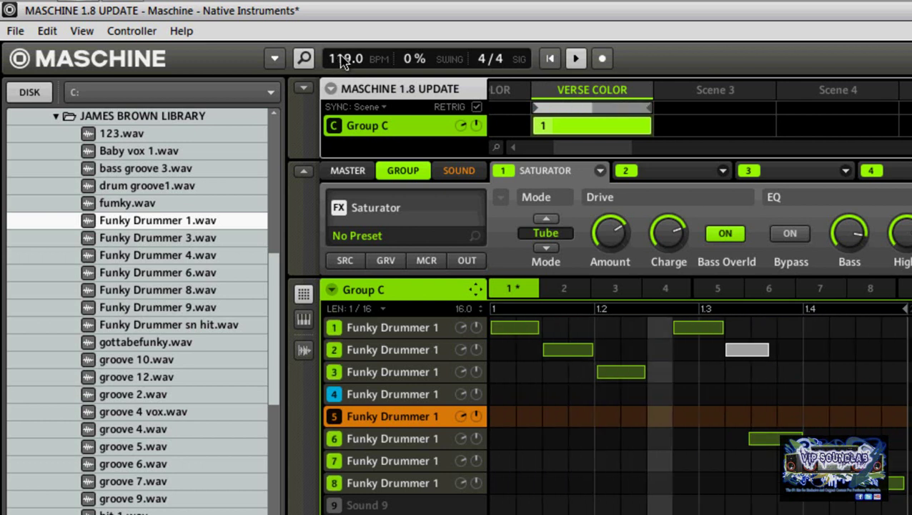
scroll(343, 61, "down", 5)
scroll(343, 62, "down", 5)
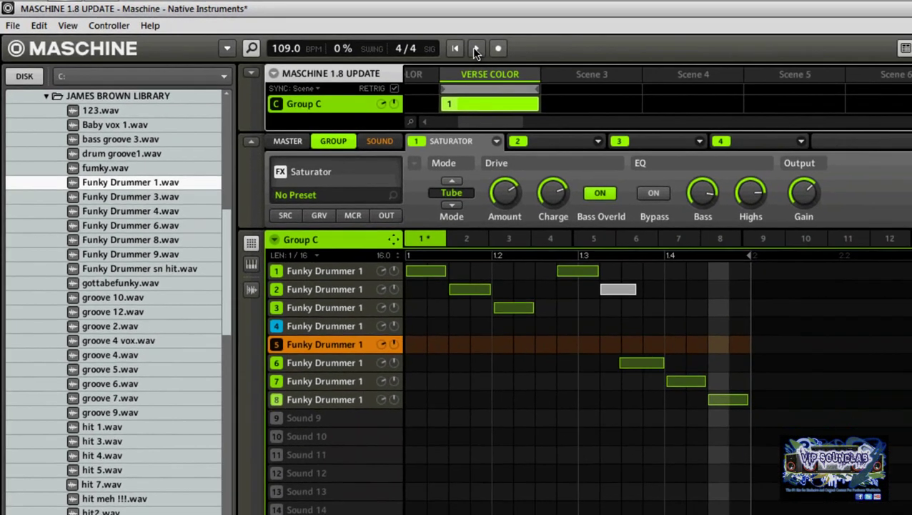
left_click(476, 49)
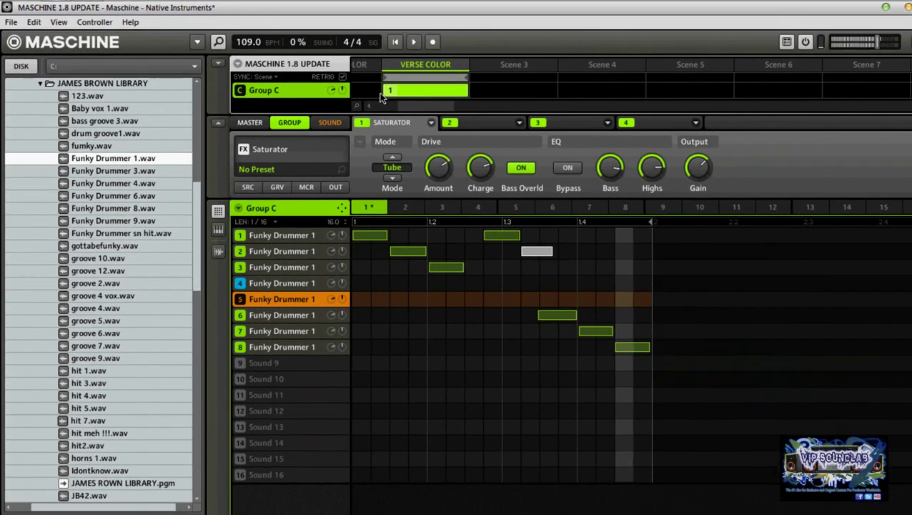